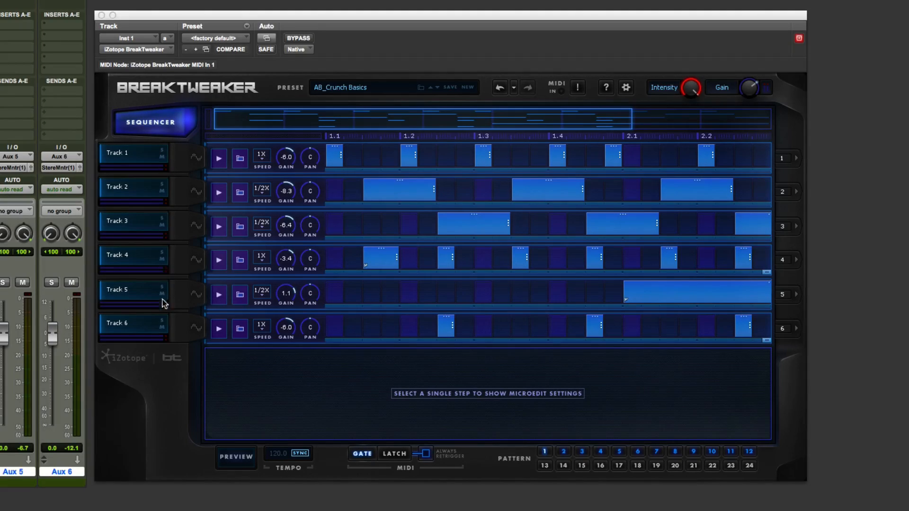
Step: Look through the whole sequence from beginning to end, and view the available presets in the Minimal category
drag(286, 122, 544, 129)
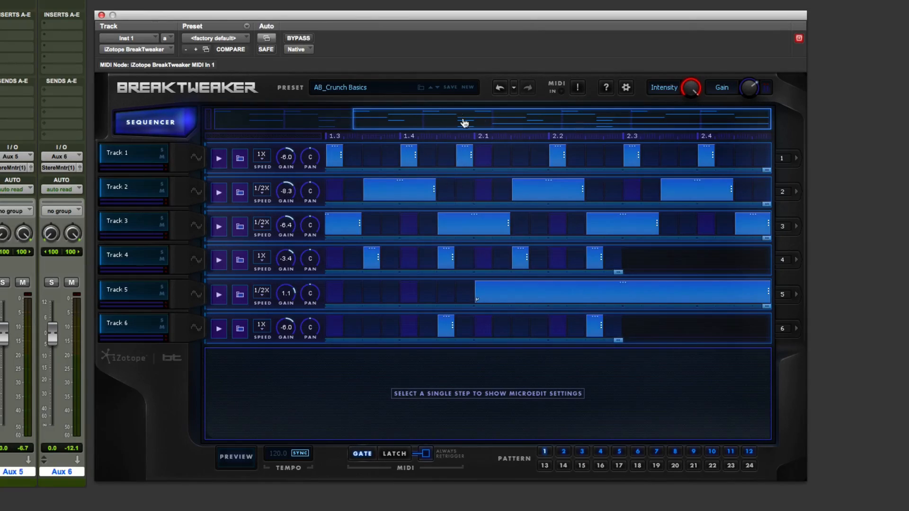
drag(465, 123, 644, 122)
drag(515, 116, 279, 123)
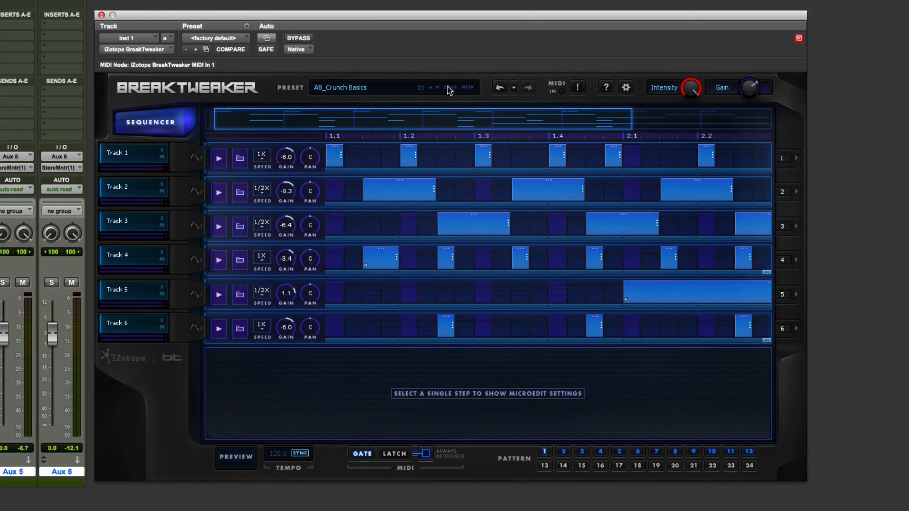
click(339, 90)
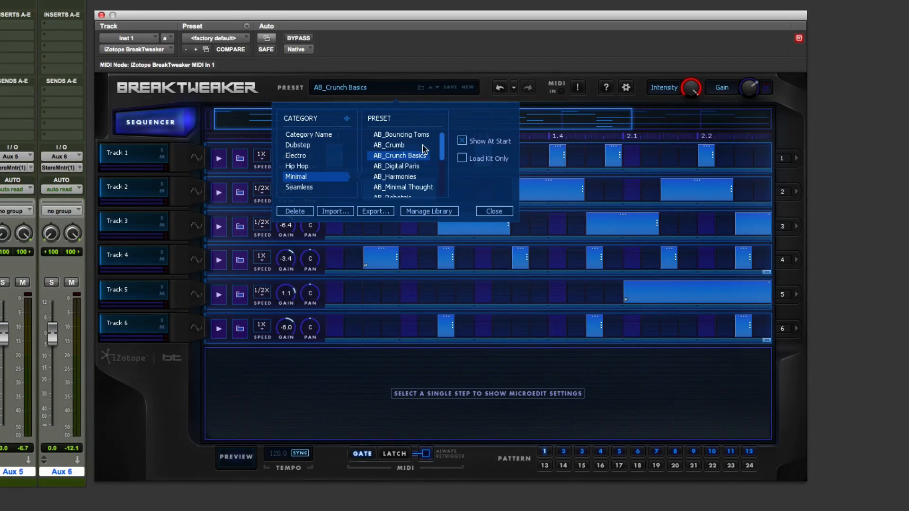
click(350, 89)
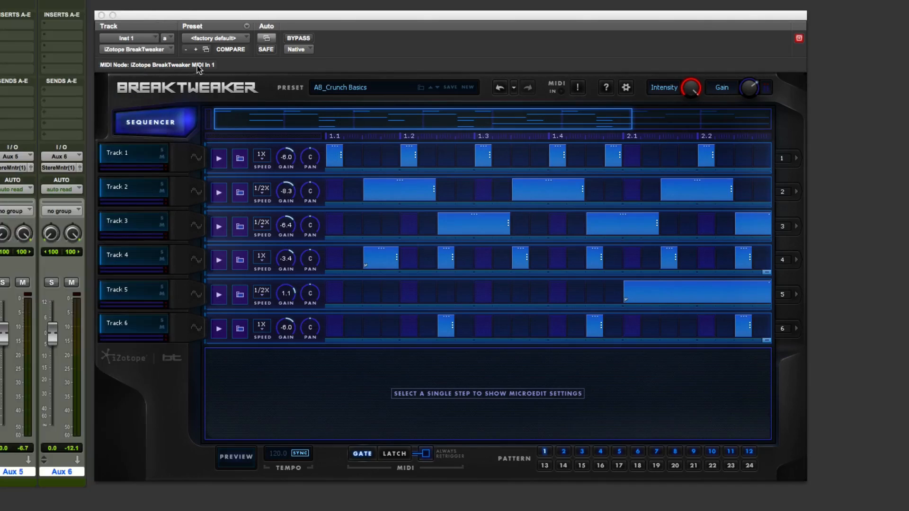
Step: Try the preset's Intensity at 100 and at 2
drag(692, 90, 704, 48)
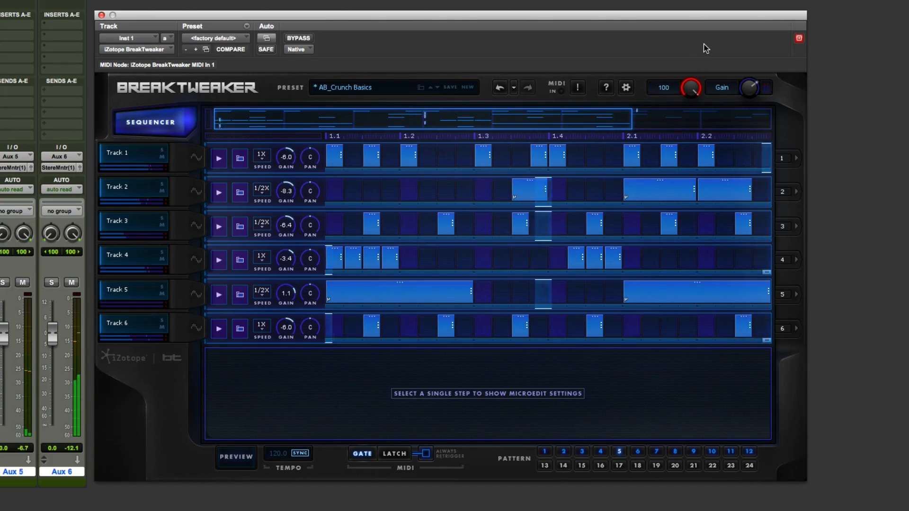
drag(692, 87, 682, 115)
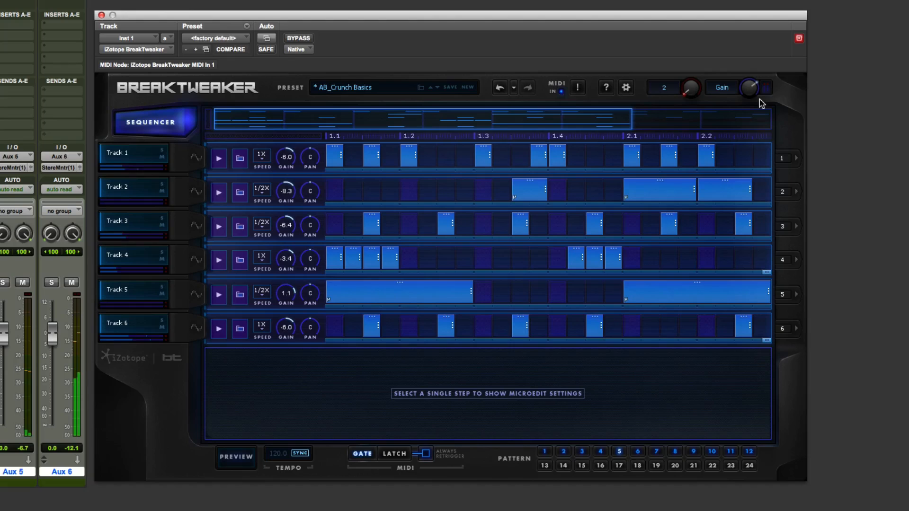
Step: Route the outputs of all six tracks to M
click(794, 156)
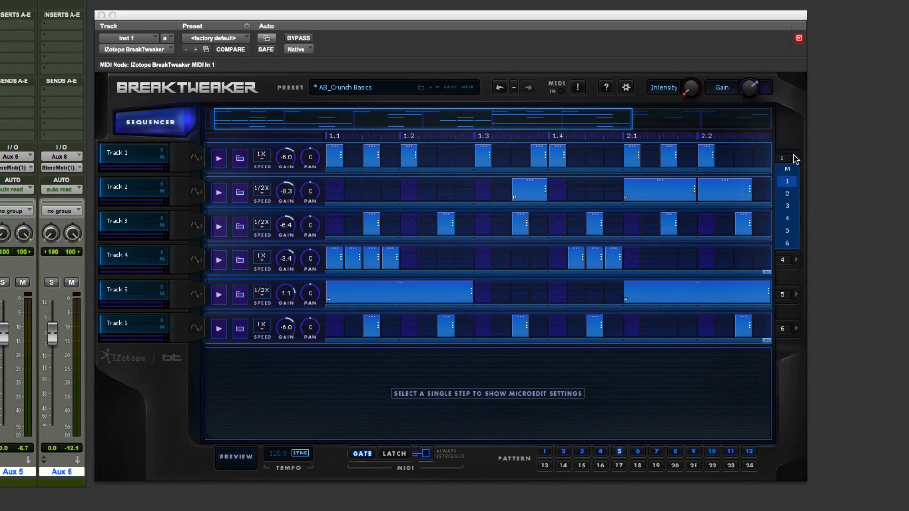
click(786, 169)
click(796, 191)
click(788, 204)
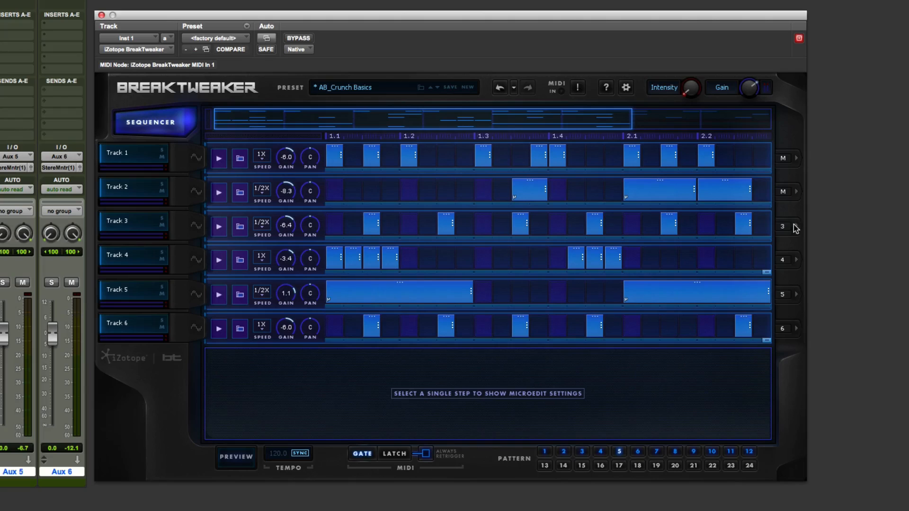
click(795, 226)
click(789, 239)
click(795, 259)
click(789, 273)
click(796, 294)
click(793, 306)
click(795, 328)
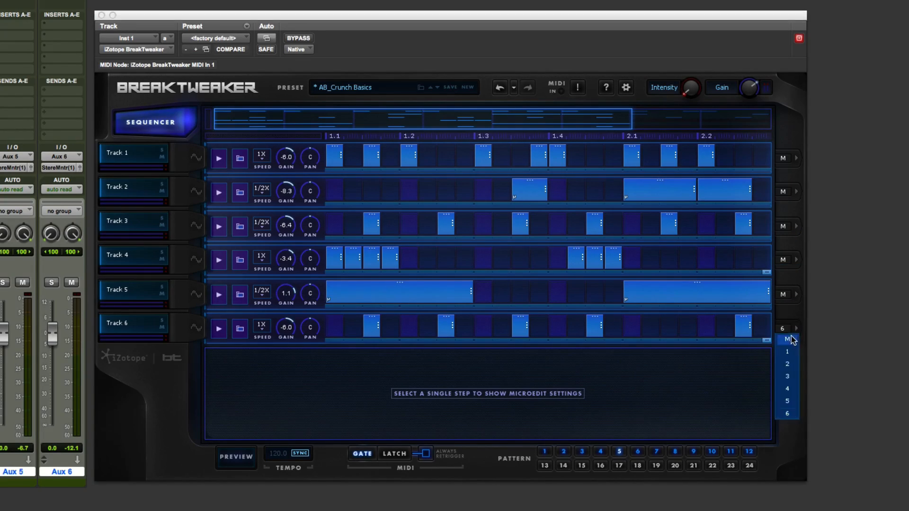
click(789, 340)
Step: Start playback and set the Intensity to 68
key(space)
drag(691, 90, 685, 43)
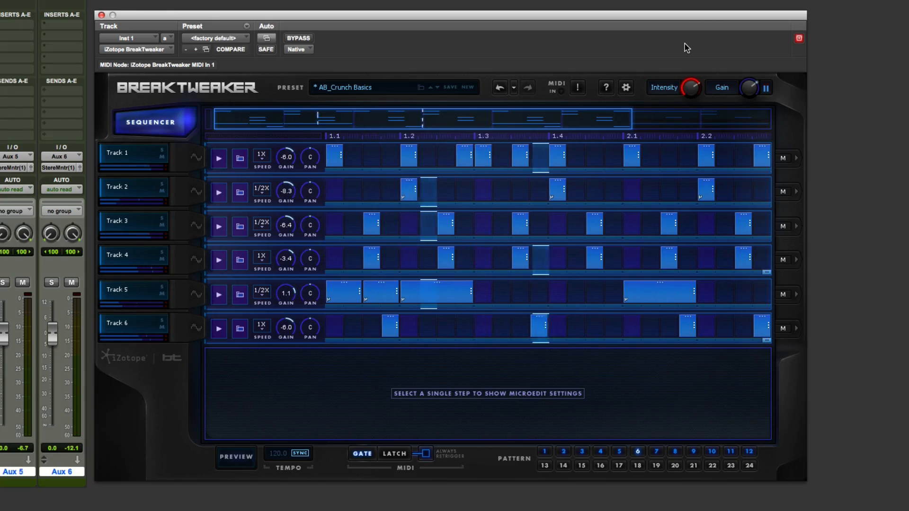
mouse_move(685, 43)
mouse_down()
mouse_move(681, 68)
mouse_move(684, 36)
mouse_move(683, 51)
mouse_up()
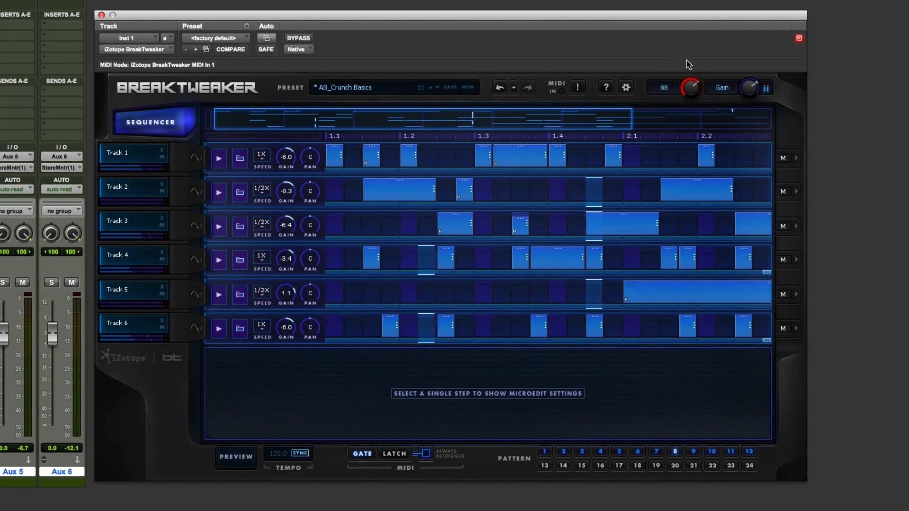
Step: Route each track to its own output, assigning Tracks 1 to 6 to outputs 1 to 6 respectively
click(796, 161)
click(792, 181)
click(797, 192)
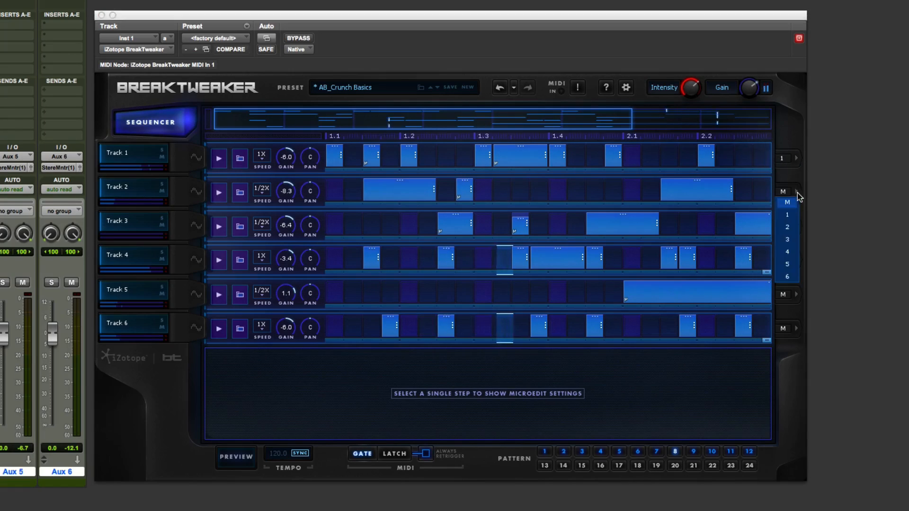
click(787, 227)
click(796, 226)
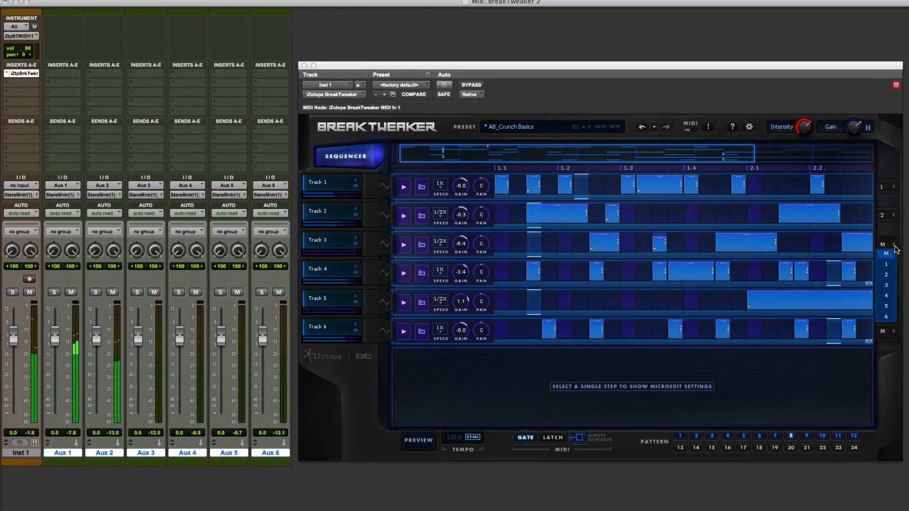
click(886, 285)
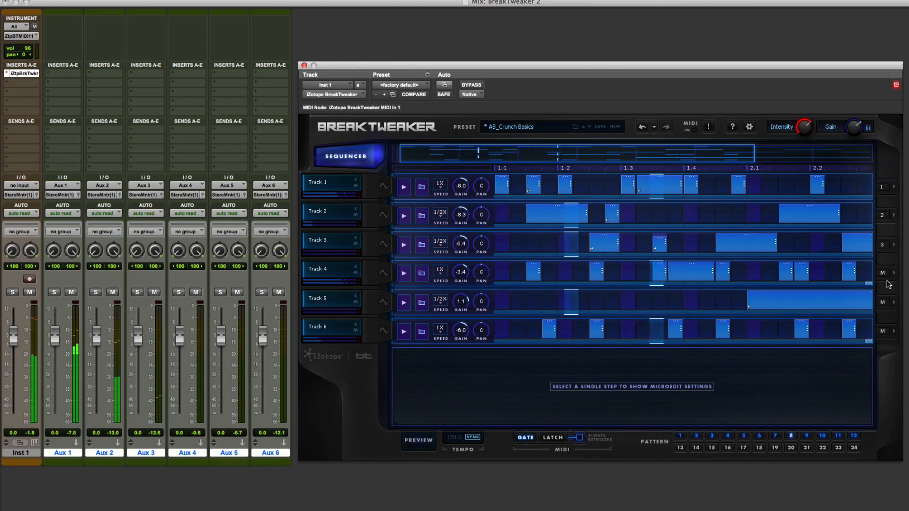
click(884, 273)
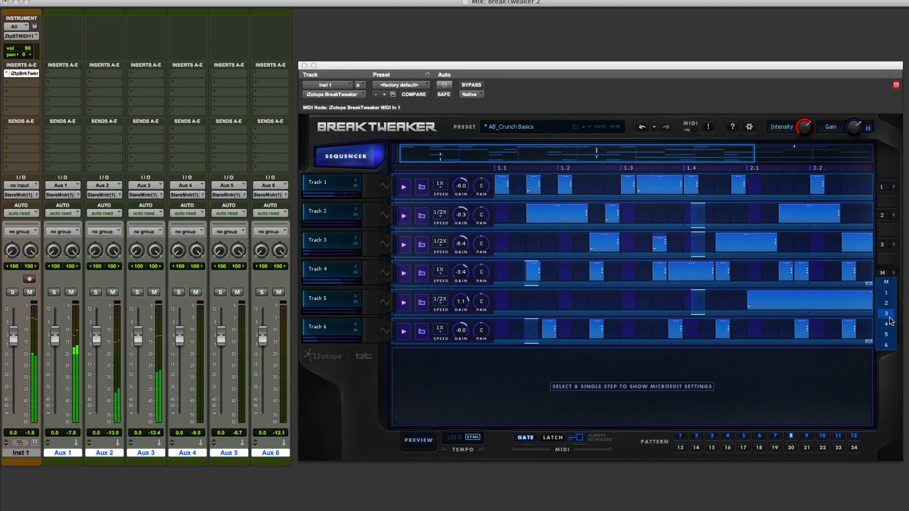
click(888, 324)
click(888, 303)
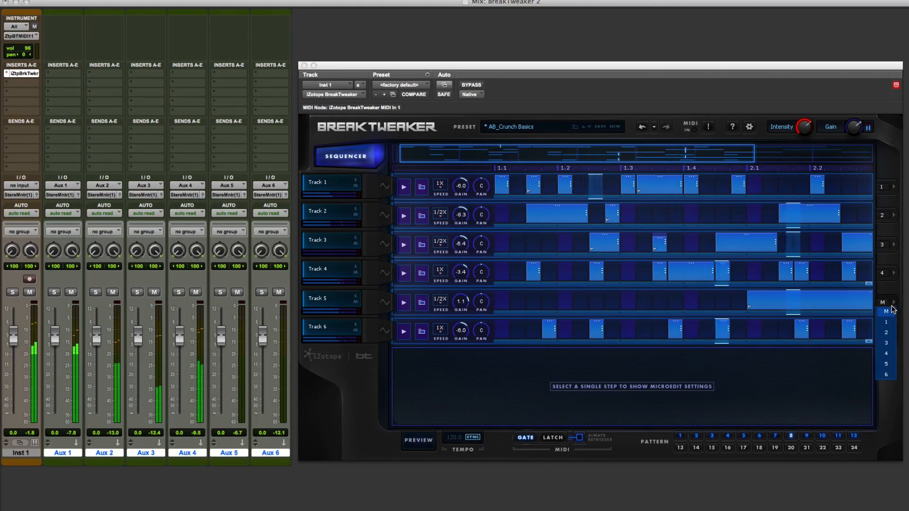
click(887, 364)
click(889, 331)
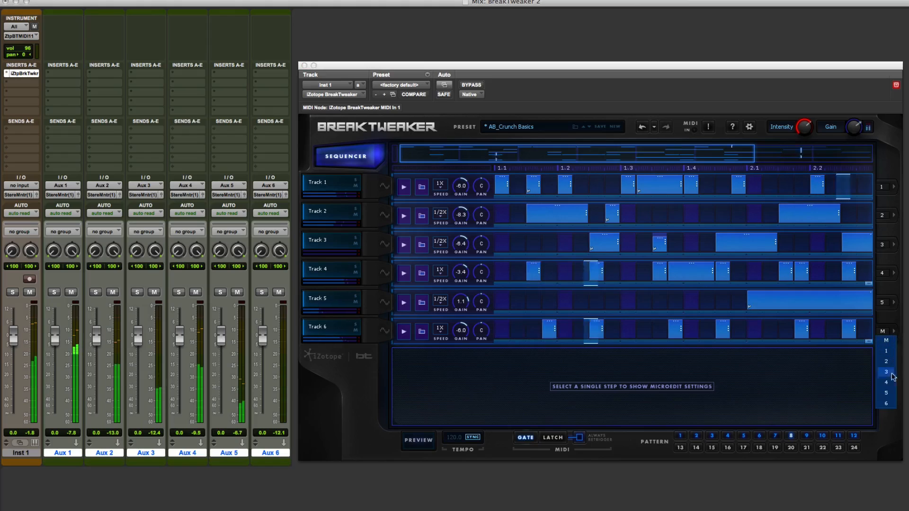
click(886, 404)
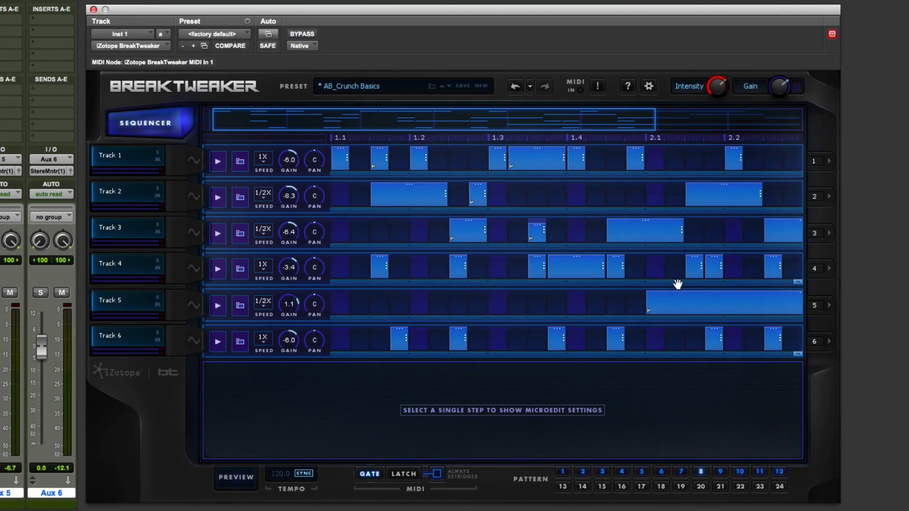
Step: Audition the sounds of Tracks 1 to 4 individually
click(216, 160)
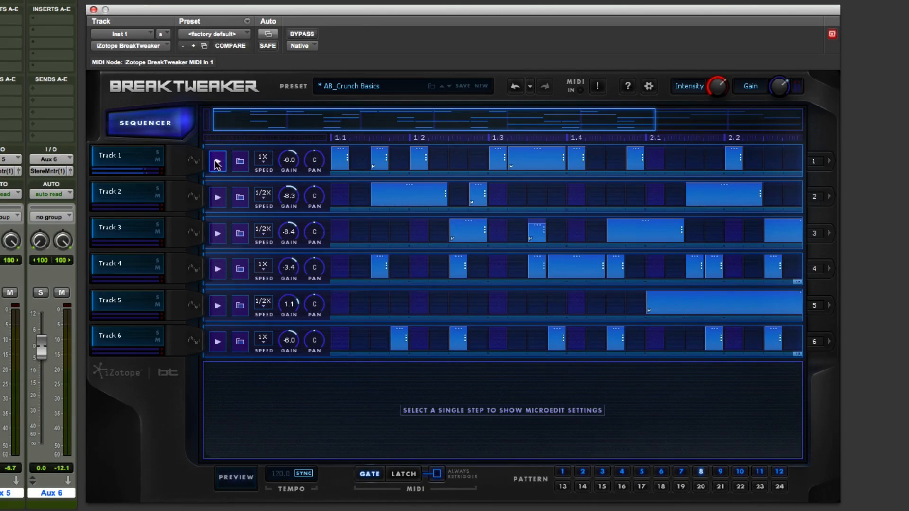
click(217, 188)
click(215, 161)
click(220, 195)
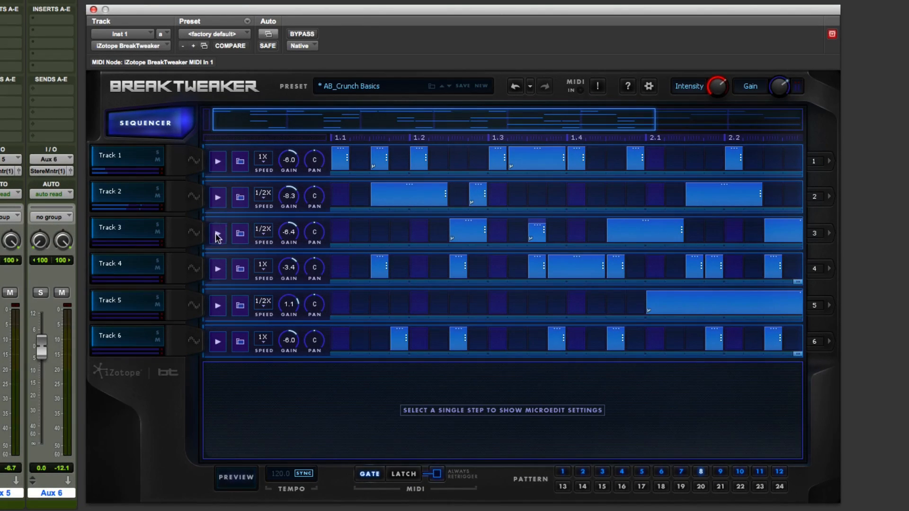
click(218, 234)
click(217, 269)
Step: Try inserting a step on Track 1 just after beat 1.2, view its editing options and delete the step
click(441, 164)
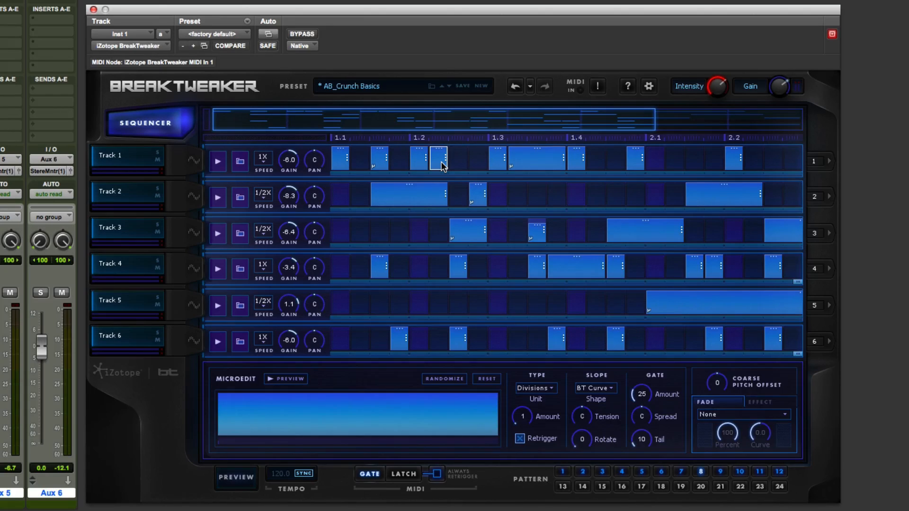
right_click(441, 164)
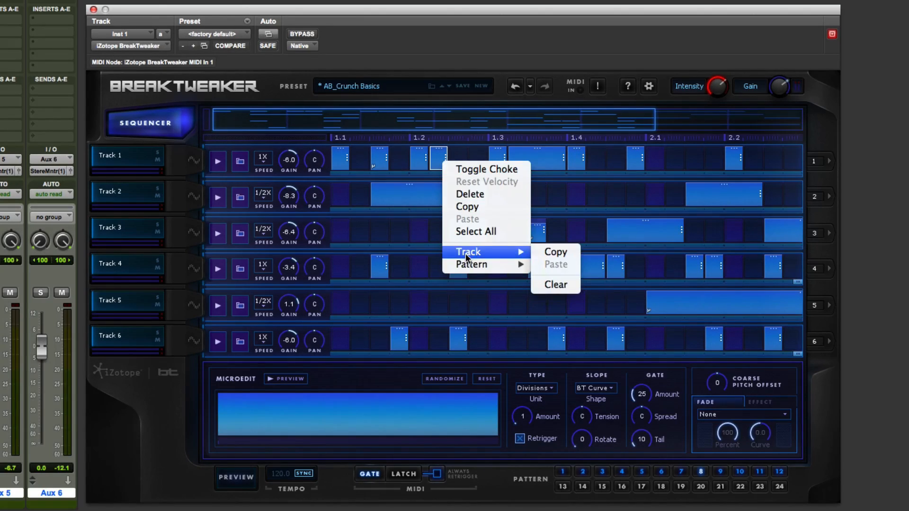
mouse_move(467, 268)
click(451, 157)
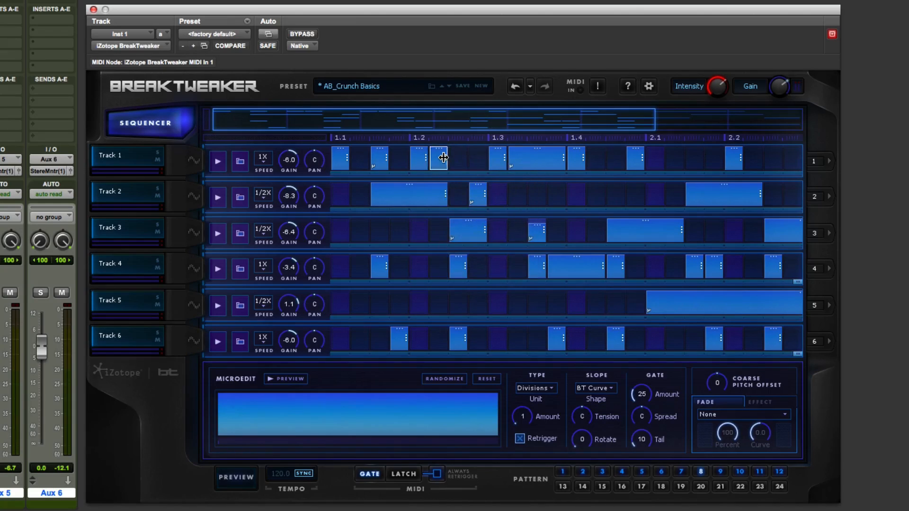
double_click(443, 158)
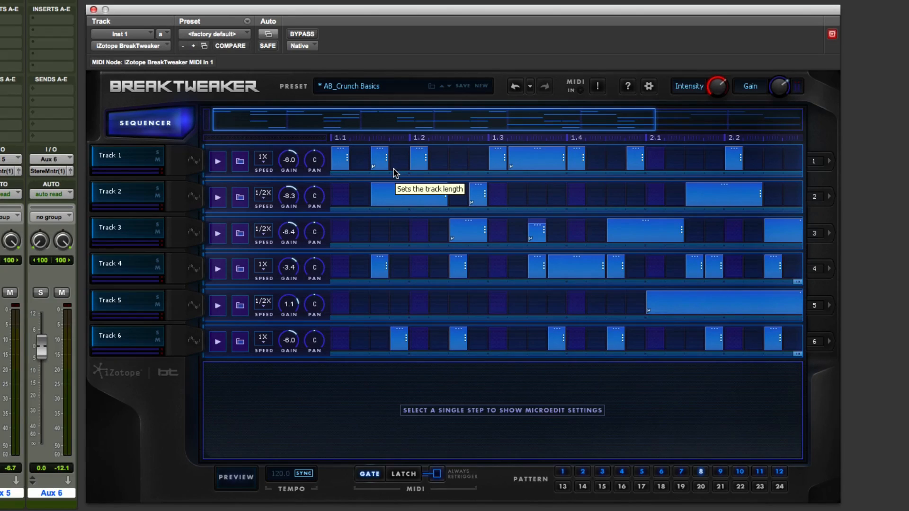
Step: In pattern 13, insert Track 1 steps at 1.1 and 1.2 and shorten the track to end just before 1.3
click(562, 486)
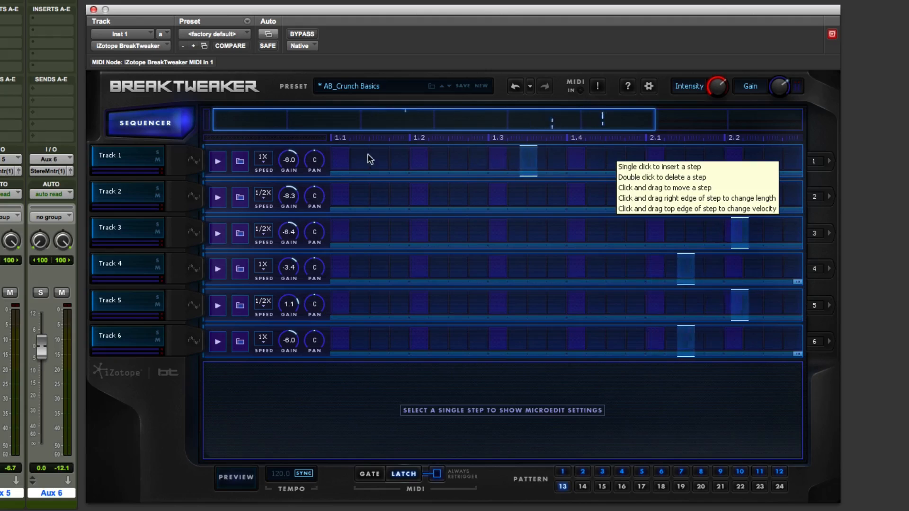
click(340, 160)
click(421, 159)
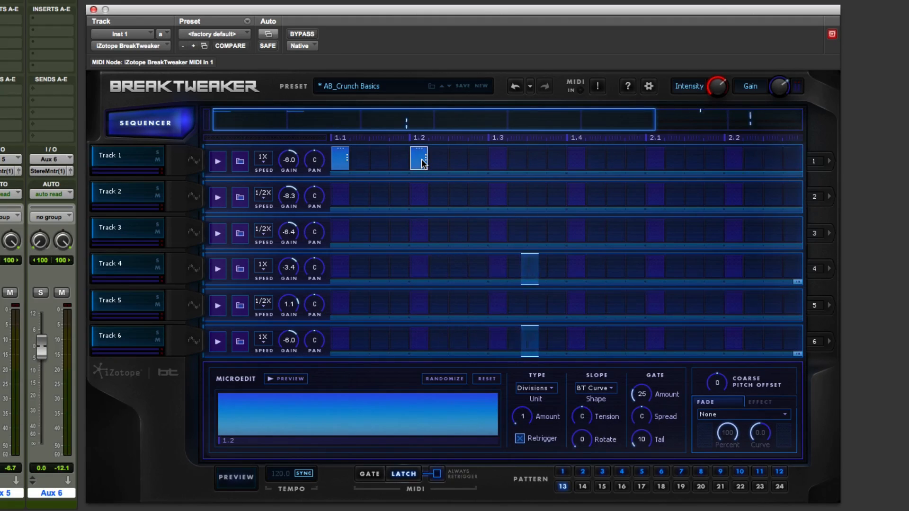
drag(643, 123, 789, 123)
drag(797, 174, 493, 189)
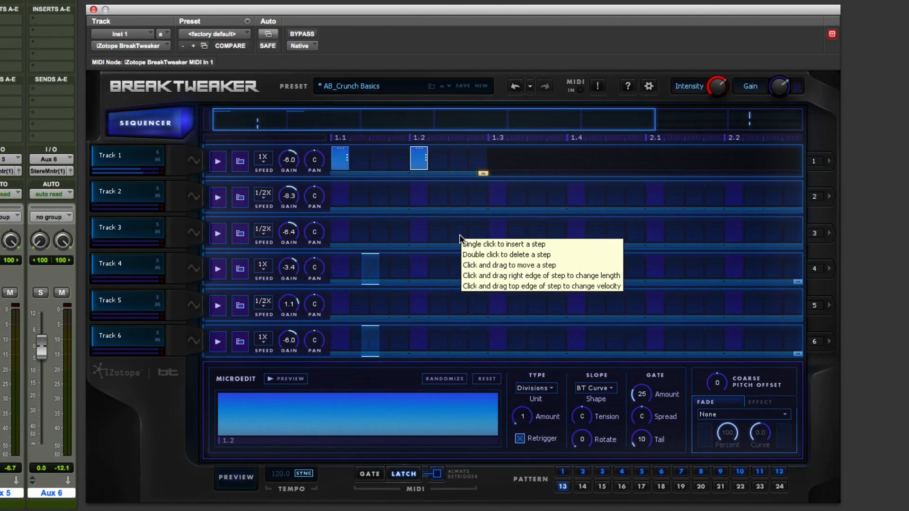
Step: Insert a step at 1.2 on Track 2 and shorten the track to end just before 2.1
click(422, 197)
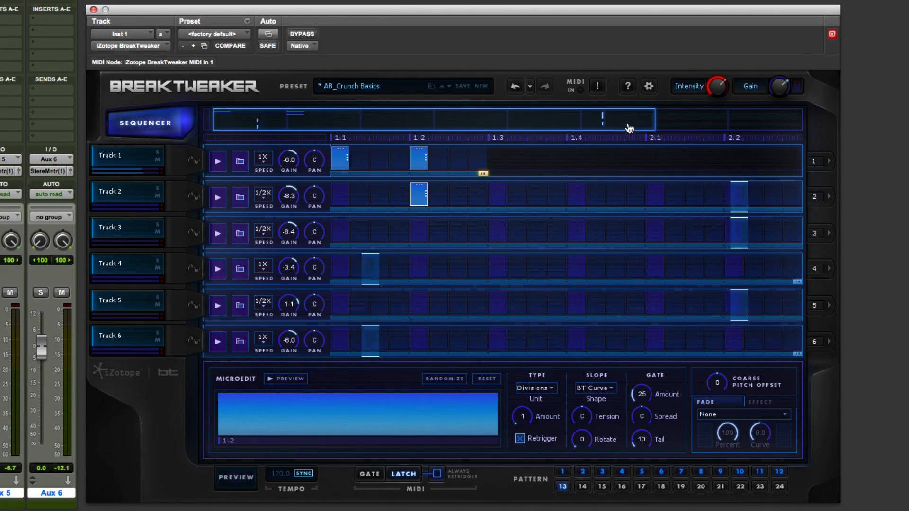
drag(629, 126, 822, 132)
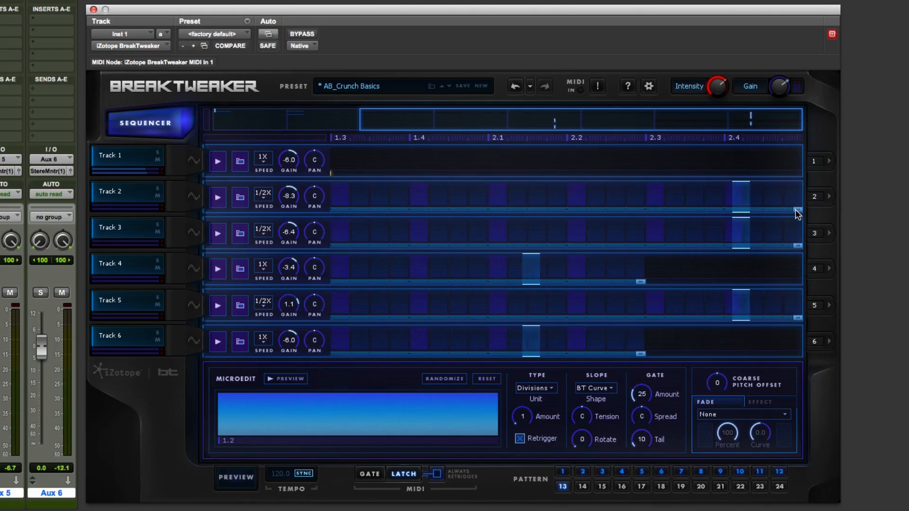
drag(798, 210, 483, 211)
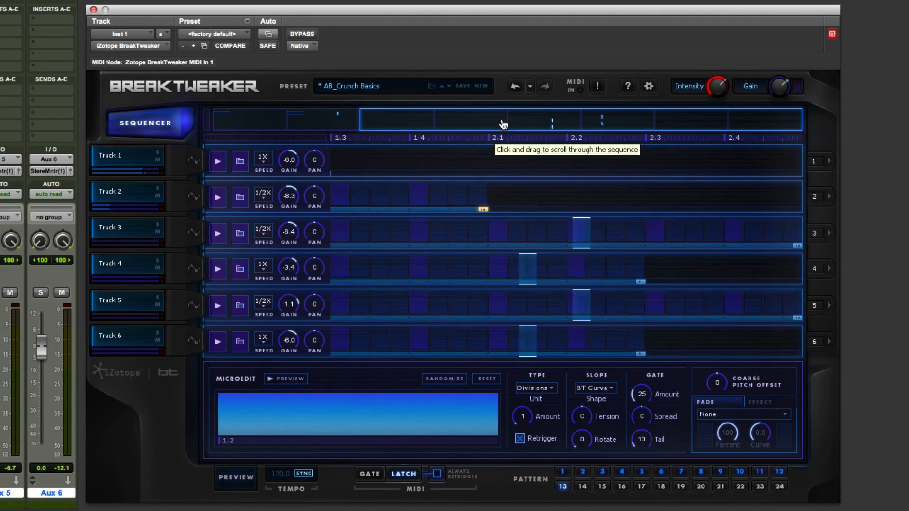
drag(493, 124, 294, 134)
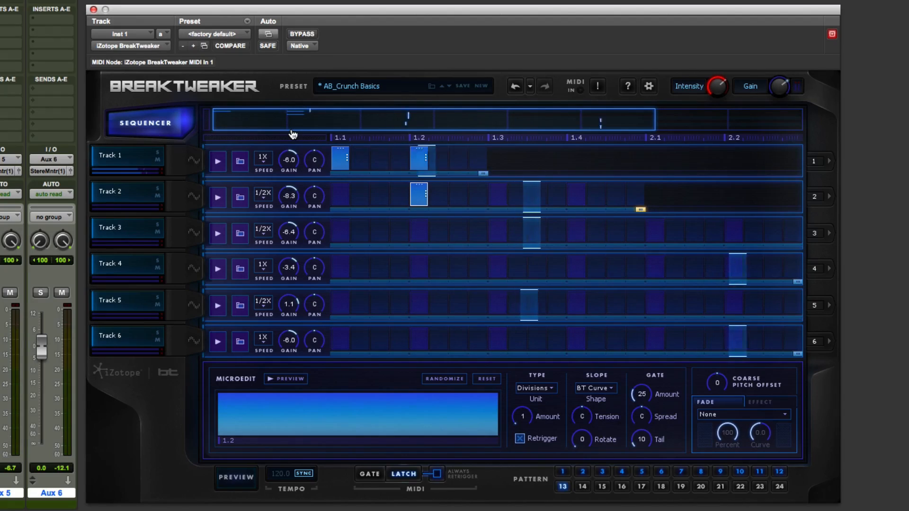
Step: Insert Track 2 steps on the last sixteenth of beat 1.3 and the third sixteenth of 1.4, and set its speed to 1X
click(556, 194)
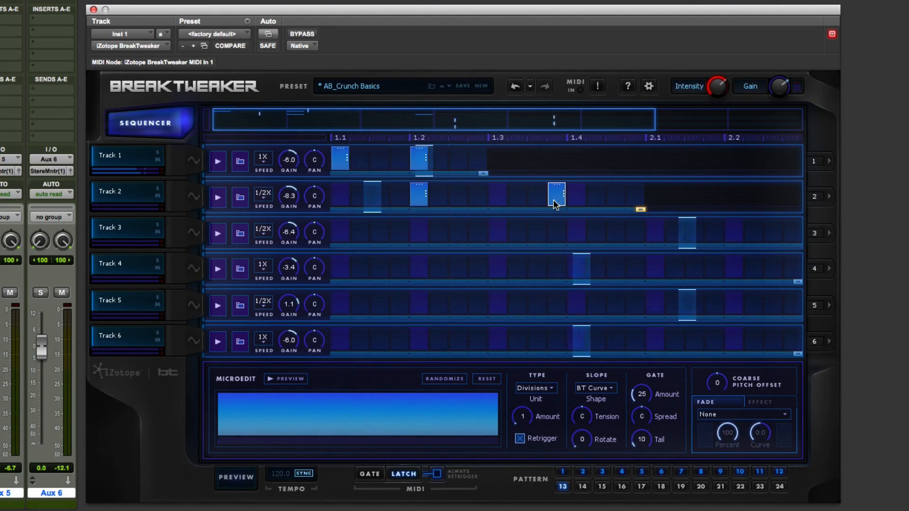
click(617, 198)
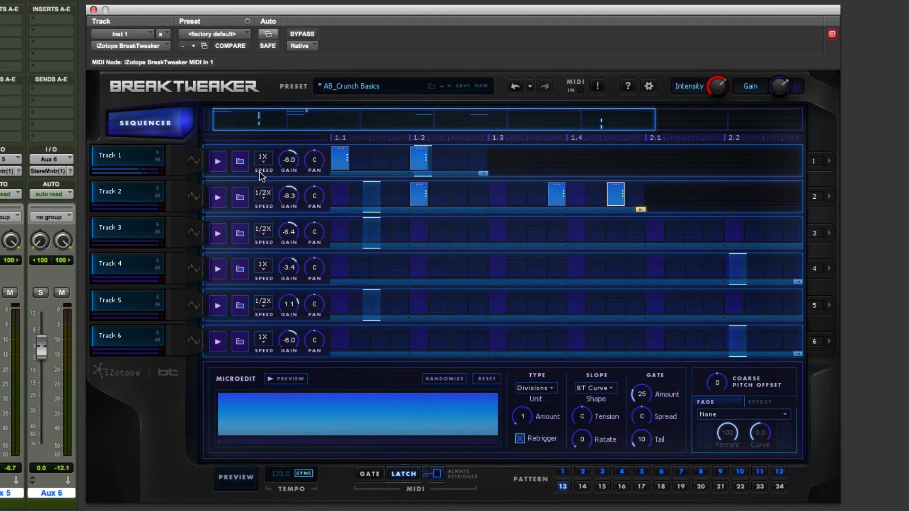
click(264, 194)
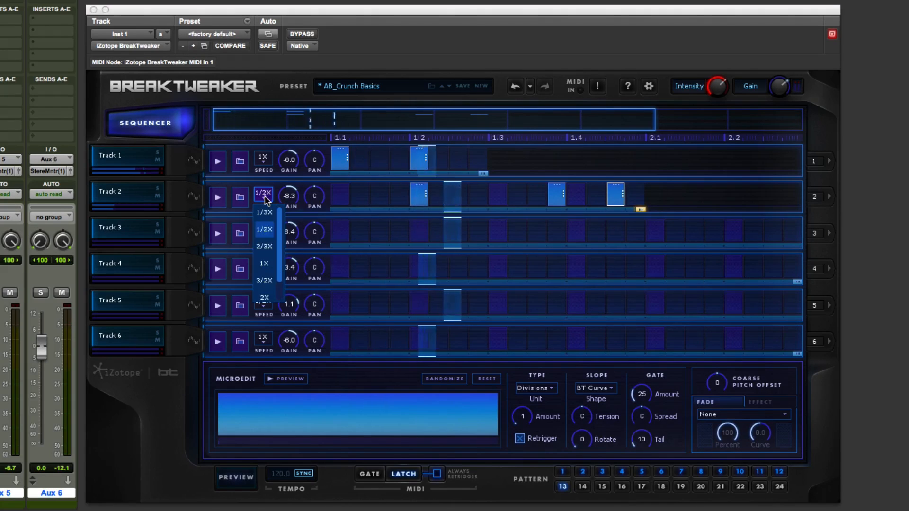
click(270, 264)
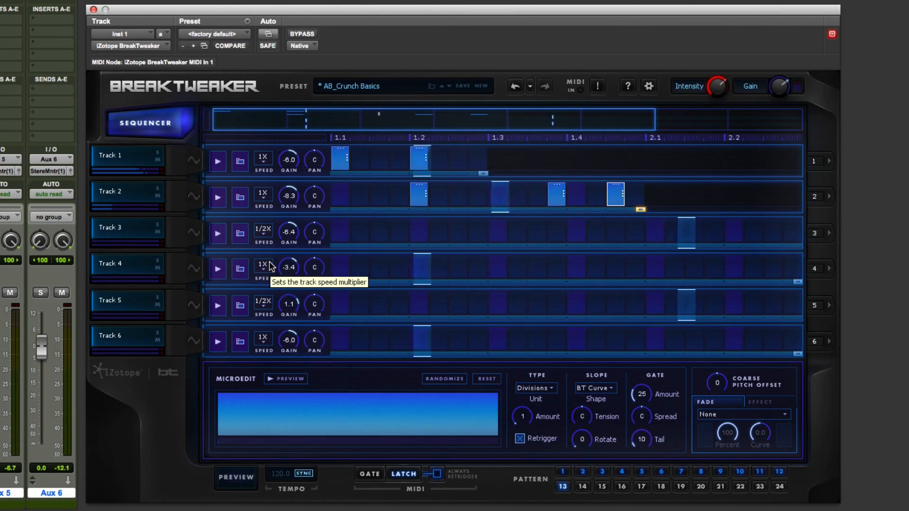
Step: Try the 3/2X and 2X speeds on Track 2 and return the track to 1X
click(268, 263)
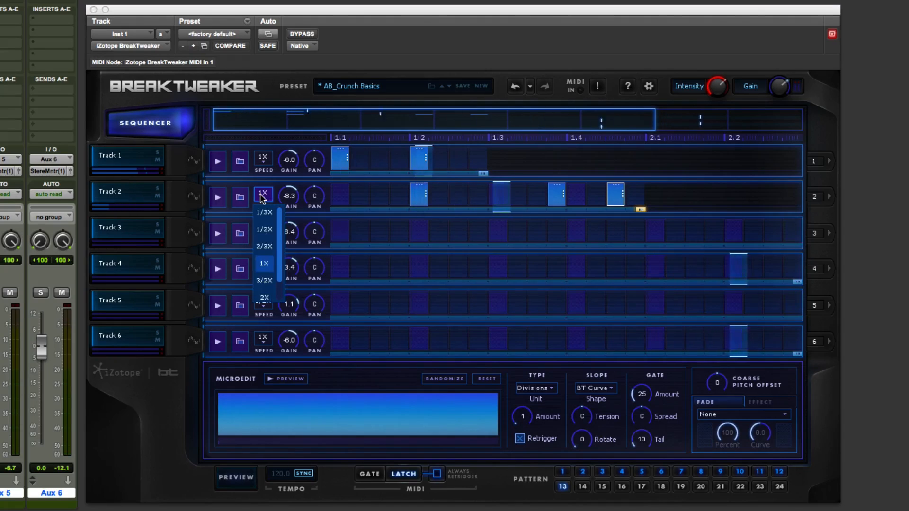
click(265, 279)
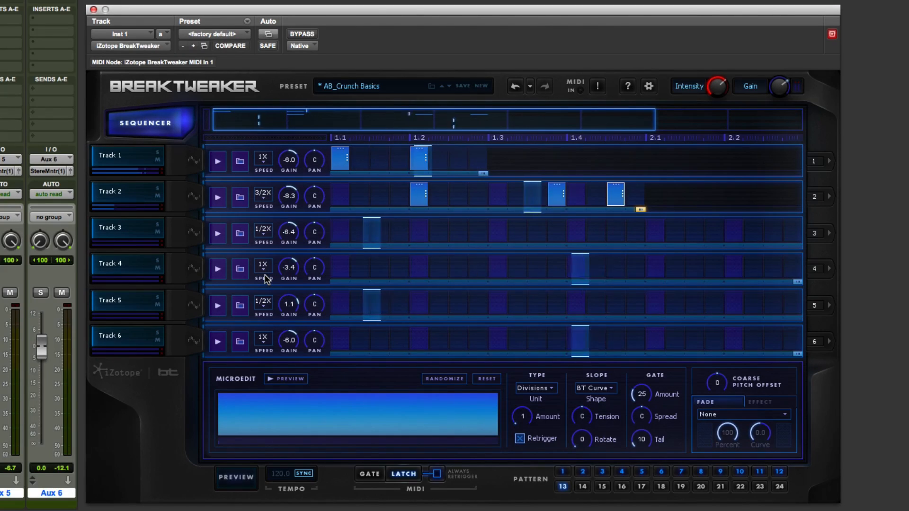
click(264, 194)
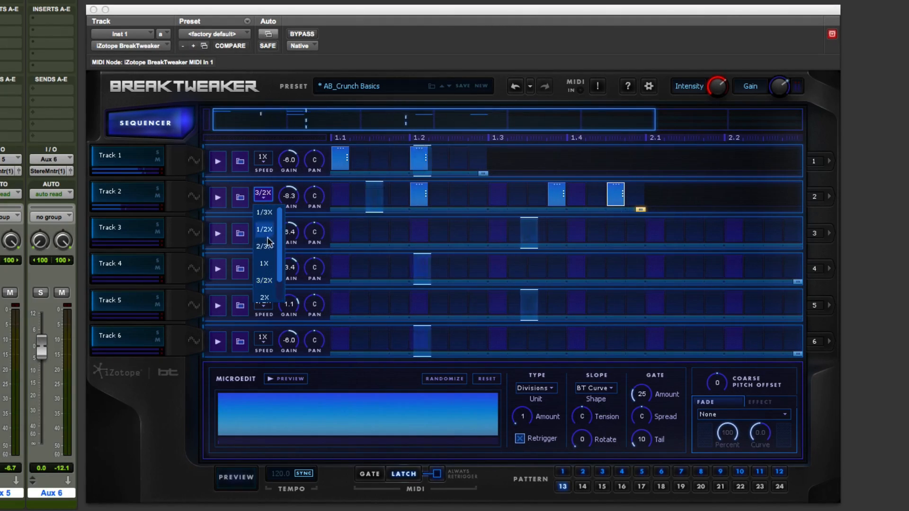
click(275, 279)
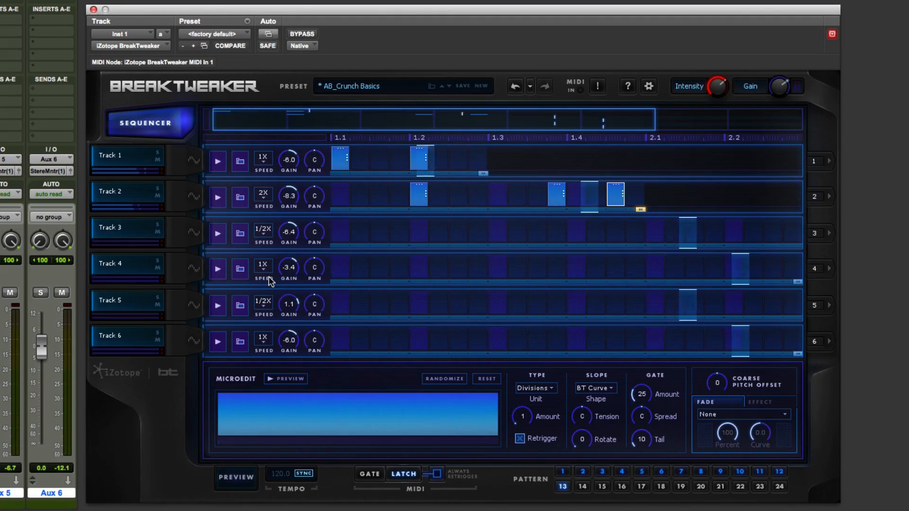
click(264, 194)
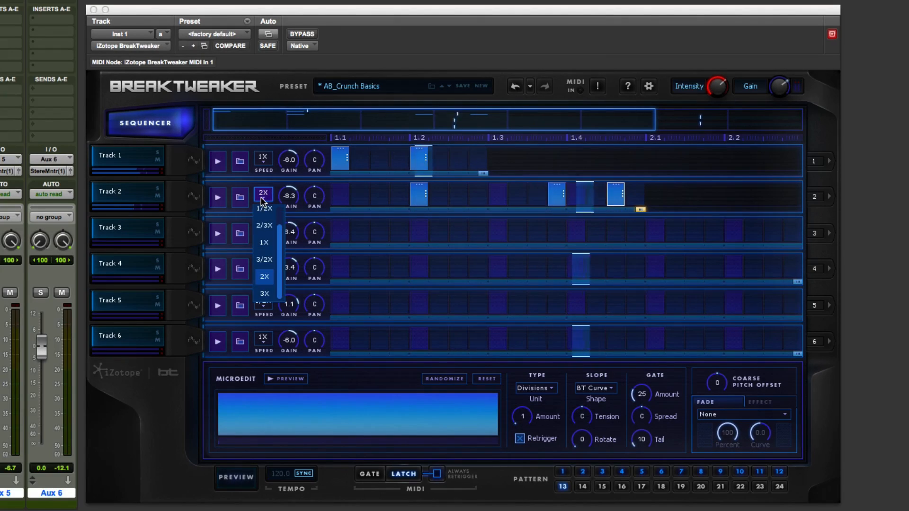
click(269, 246)
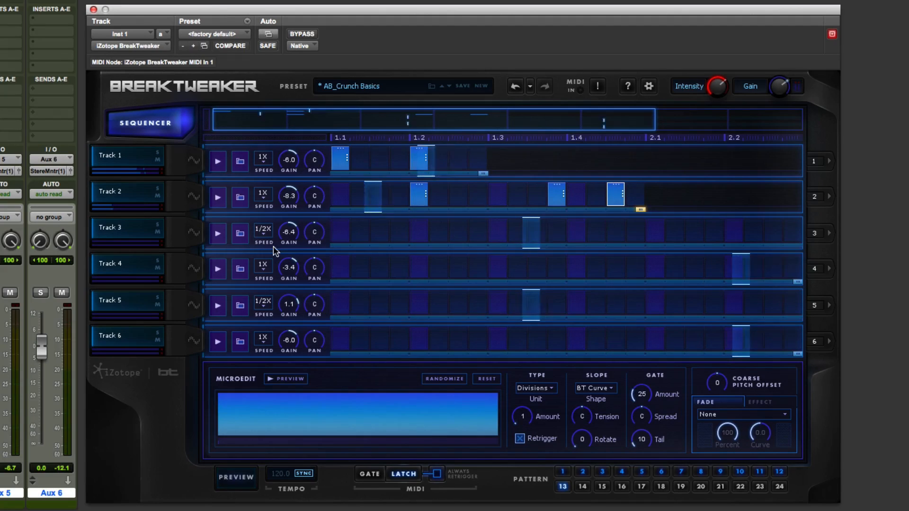
Step: Insert Track 3 steps on the first and third sixteenths of beats 1.1 and 1.2, and set its speed to 1X
click(340, 230)
click(379, 231)
click(419, 230)
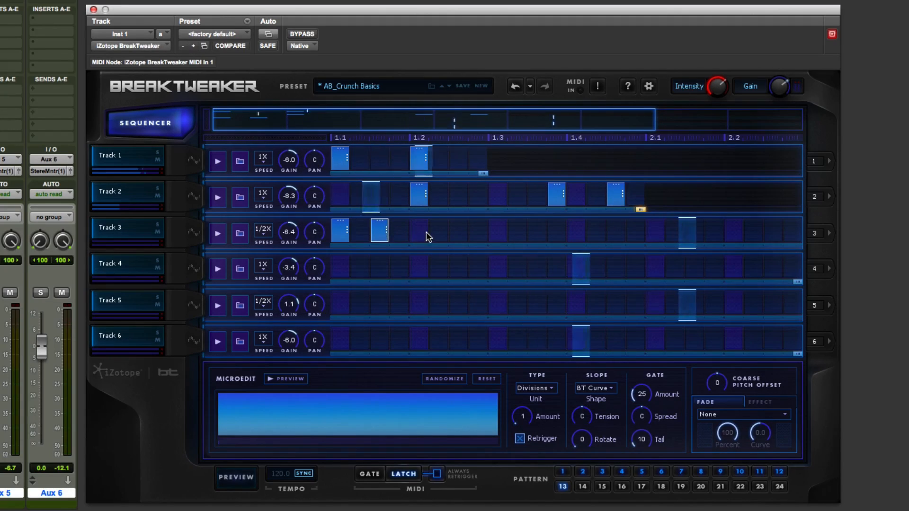
click(458, 230)
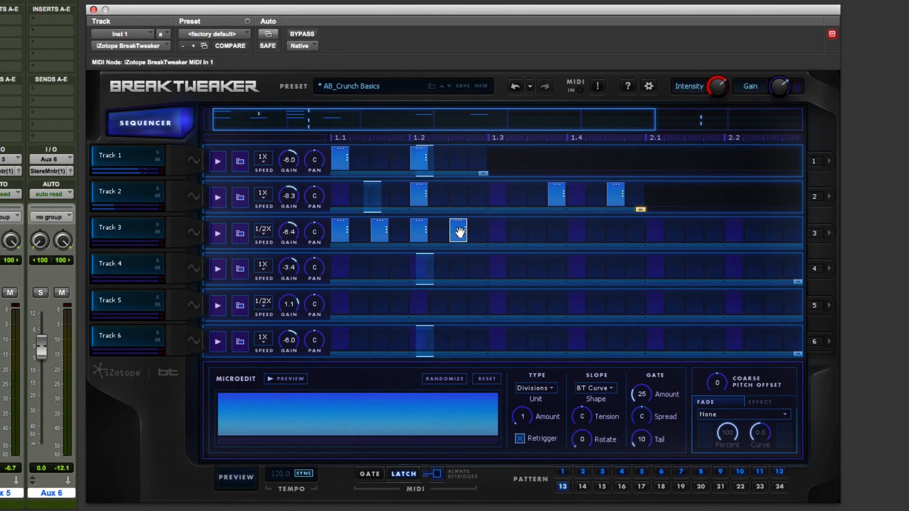
click(263, 229)
click(269, 298)
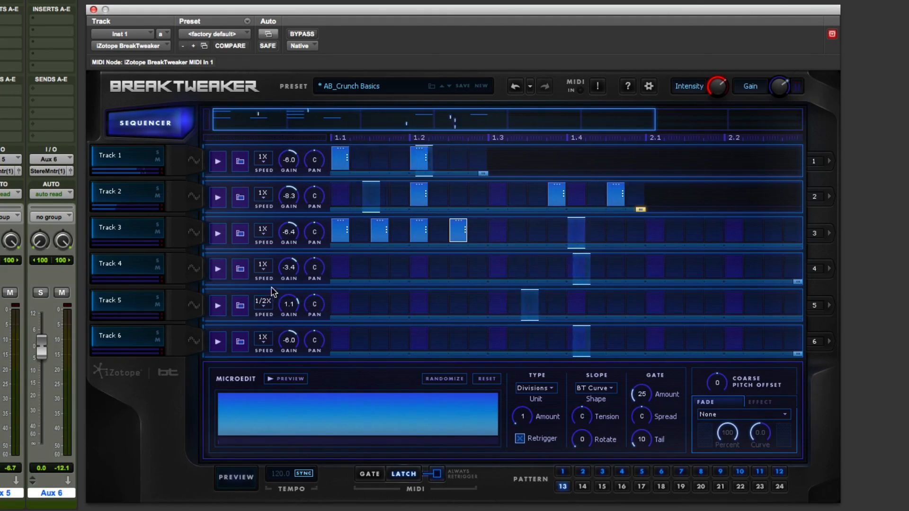
Step: Insert Track 4 steps on the first and third sixteenths of beats 1.1 and 1.2
click(338, 261)
click(380, 265)
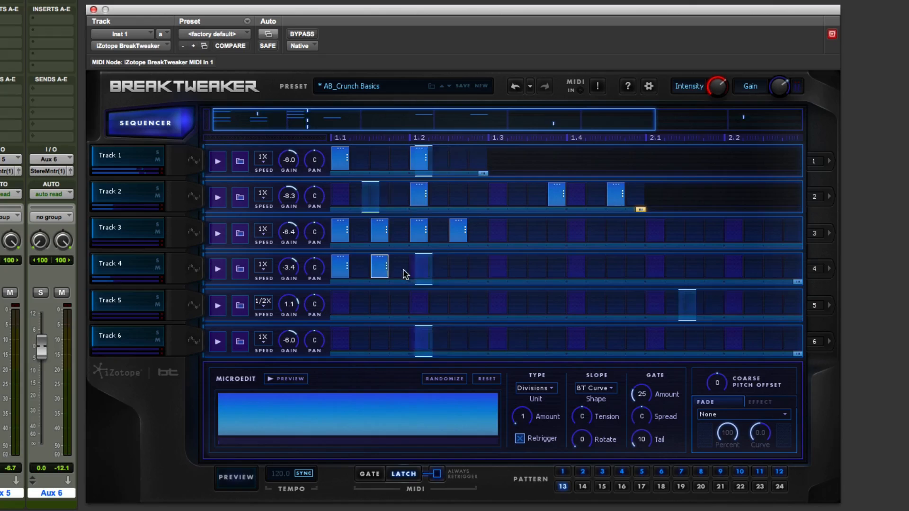
click(418, 266)
click(457, 266)
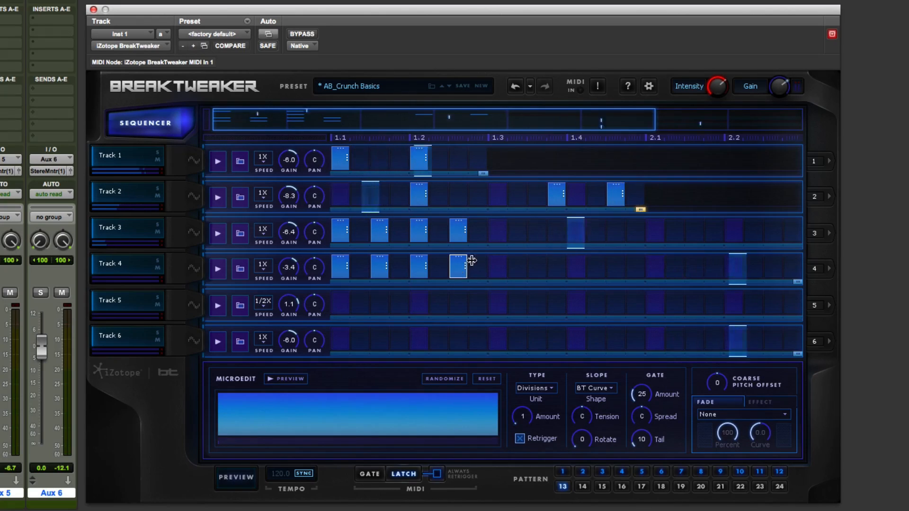
Step: Delete all four Track 3 steps and shorten Track 4 to end just before 1.3
click(342, 238)
double_click(380, 235)
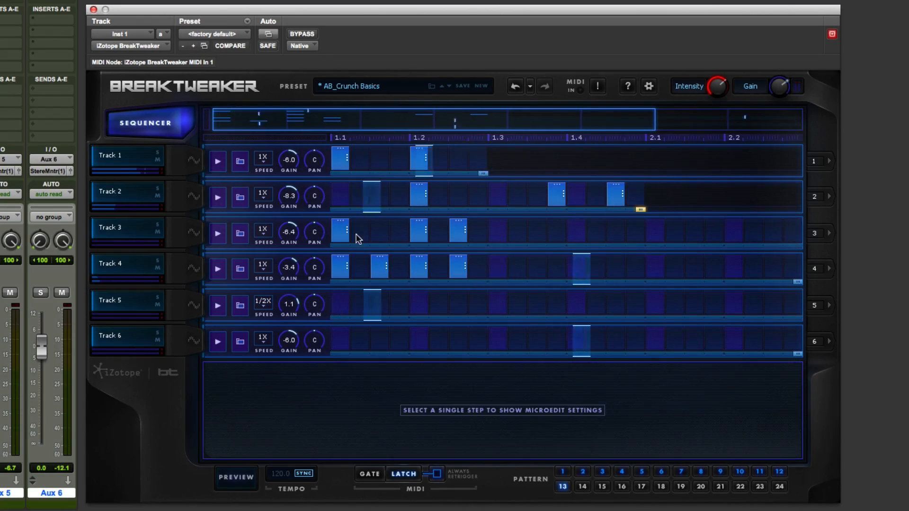
double_click(344, 236)
double_click(416, 239)
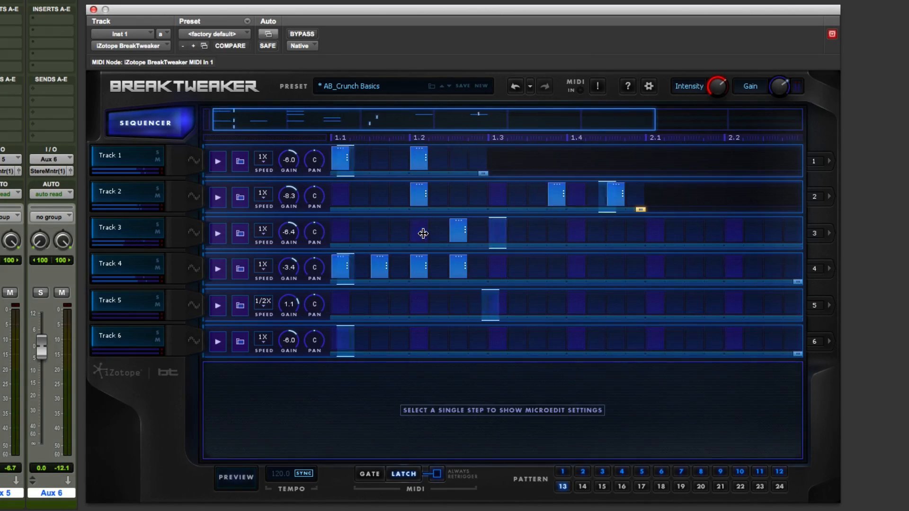
double_click(455, 237)
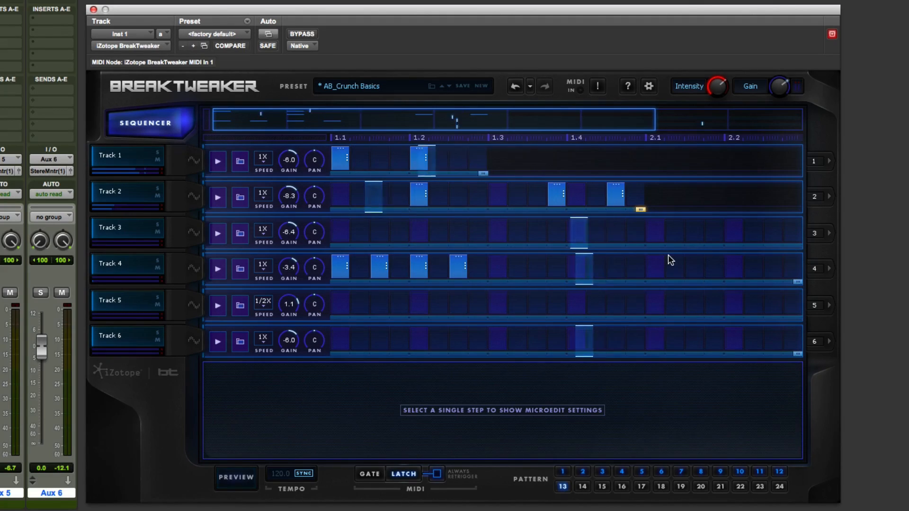
drag(799, 284, 425, 284)
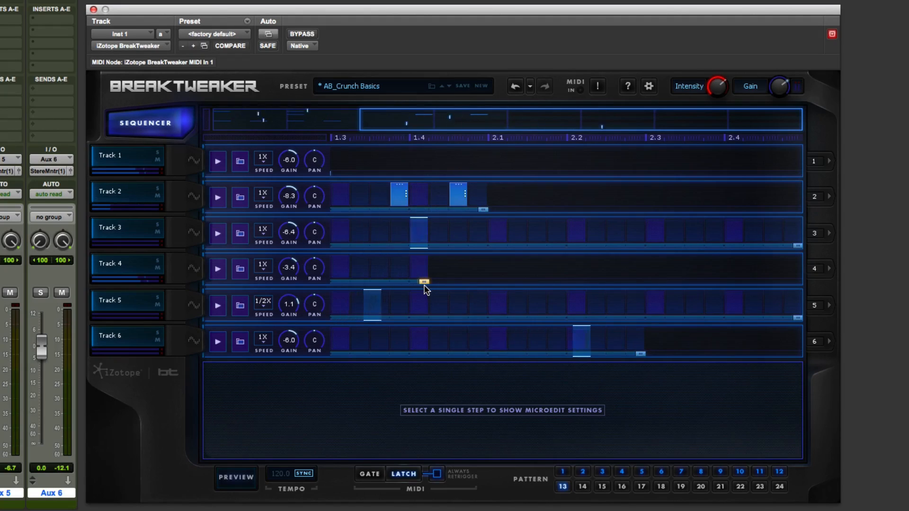
drag(421, 282, 491, 297)
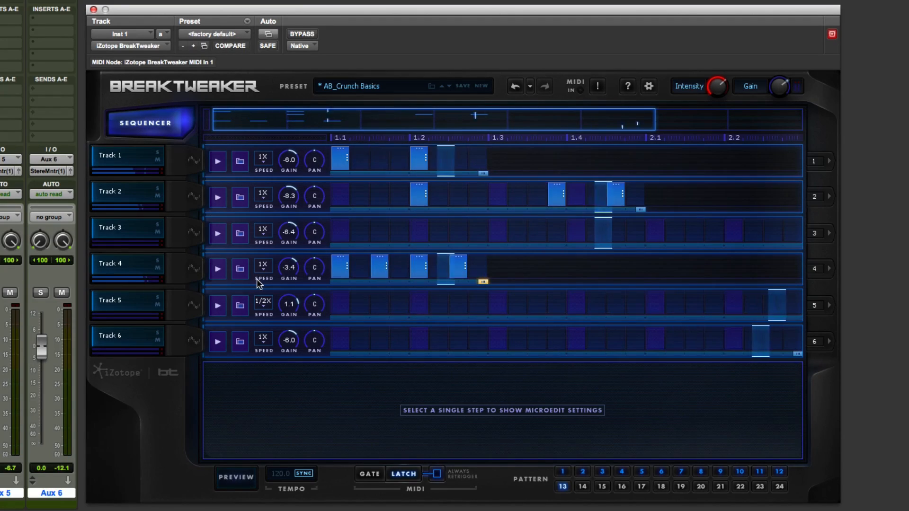
Step: Change Track 4's first sound generator from a sample to Synth and open the OSC 1 wavetable browser
click(194, 271)
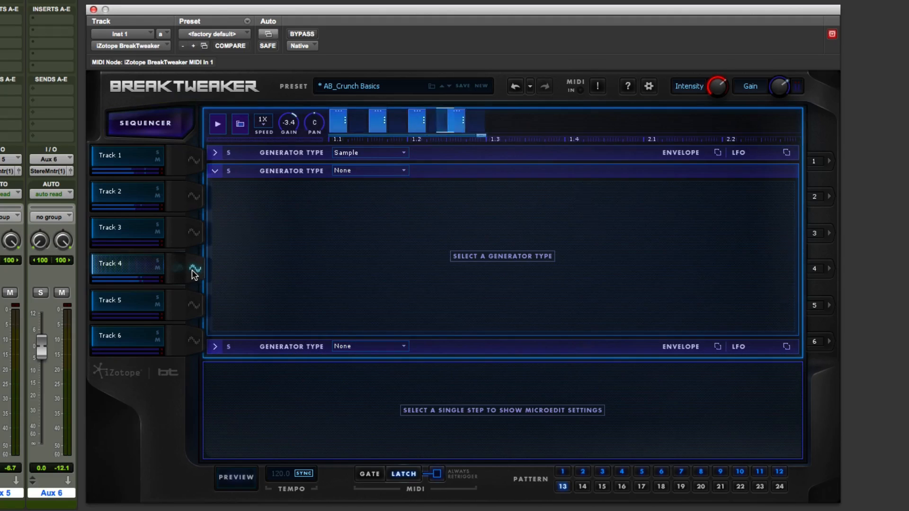
click(361, 156)
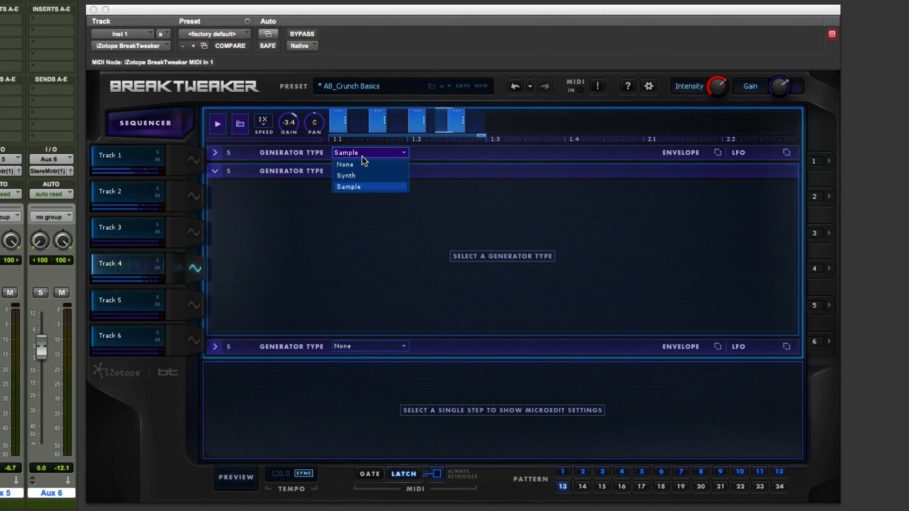
click(362, 177)
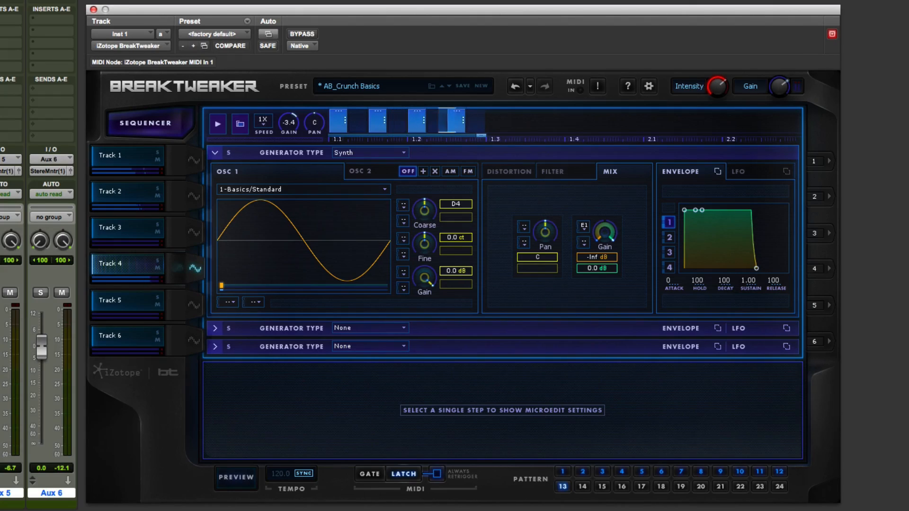
click(386, 208)
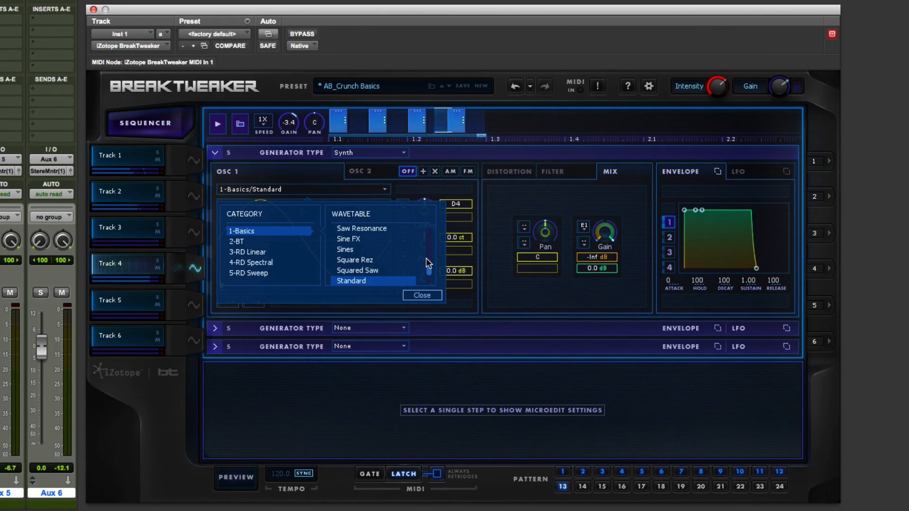
Step: Try the 1-Basics wavetables Cray Cray and Deranged and the 2-BT wavetables Blurry Norris and Burger Time on OSC 1
drag(429, 269, 425, 249)
click(362, 231)
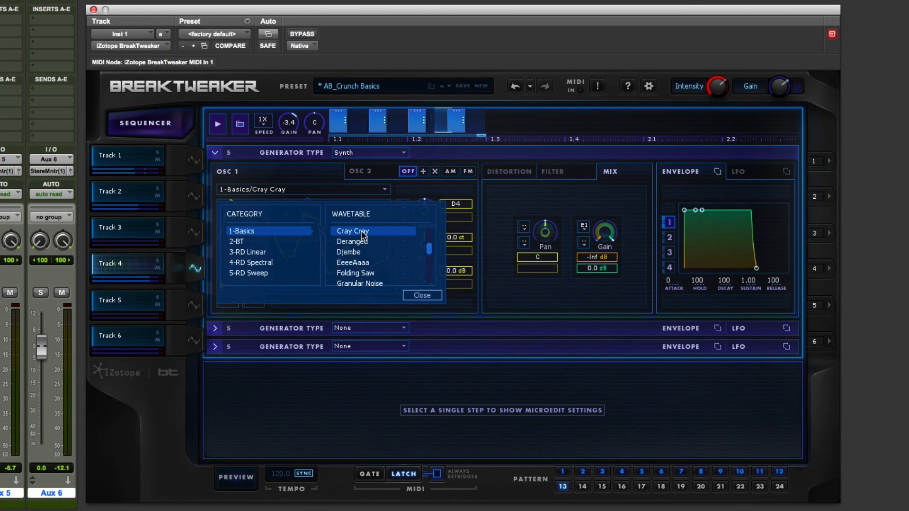
click(364, 251)
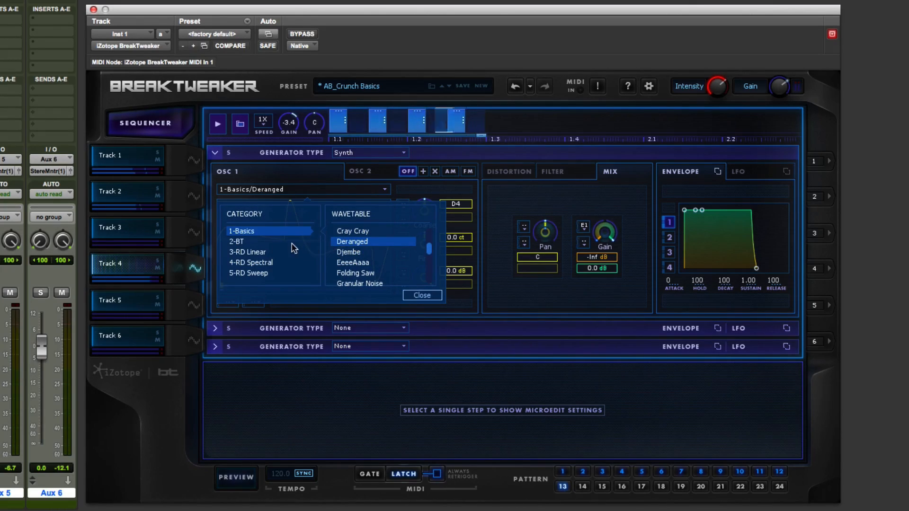
click(290, 243)
click(354, 252)
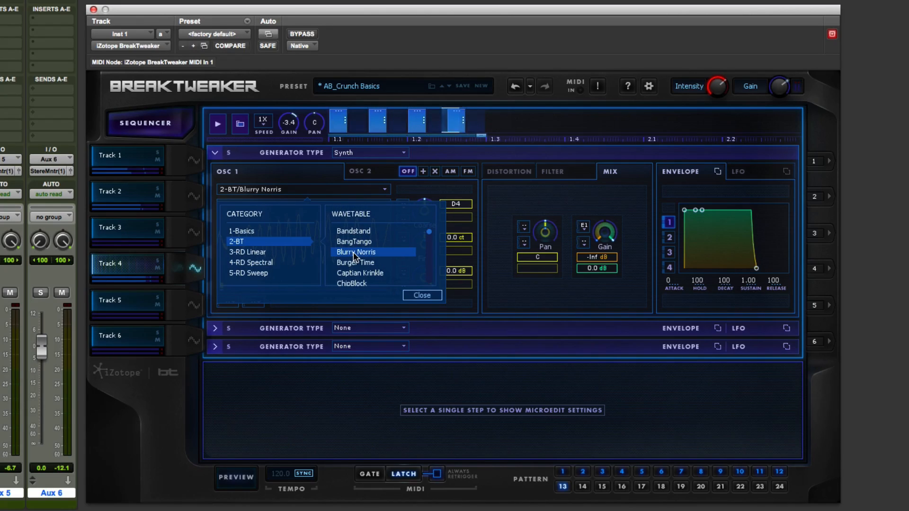
click(367, 264)
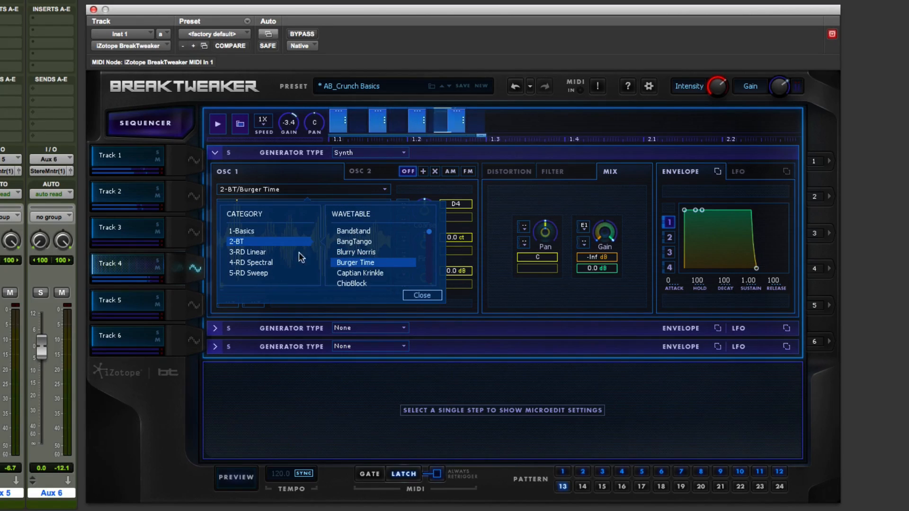
Step: Try 4-RD Spectral Additive, 3-RD Linear Alien and Glass, and 5-RD Sweep Additive as OSC 1 wavetables
click(262, 264)
click(343, 264)
click(350, 242)
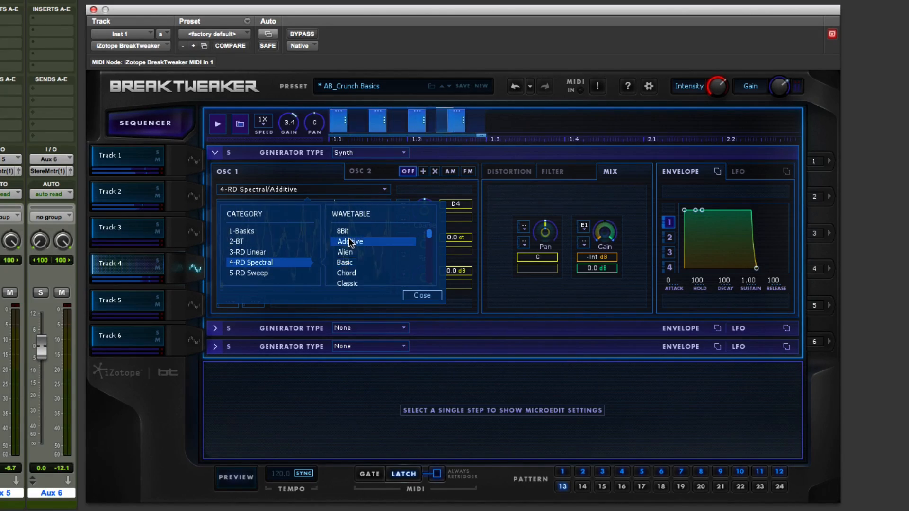
click(284, 254)
click(375, 253)
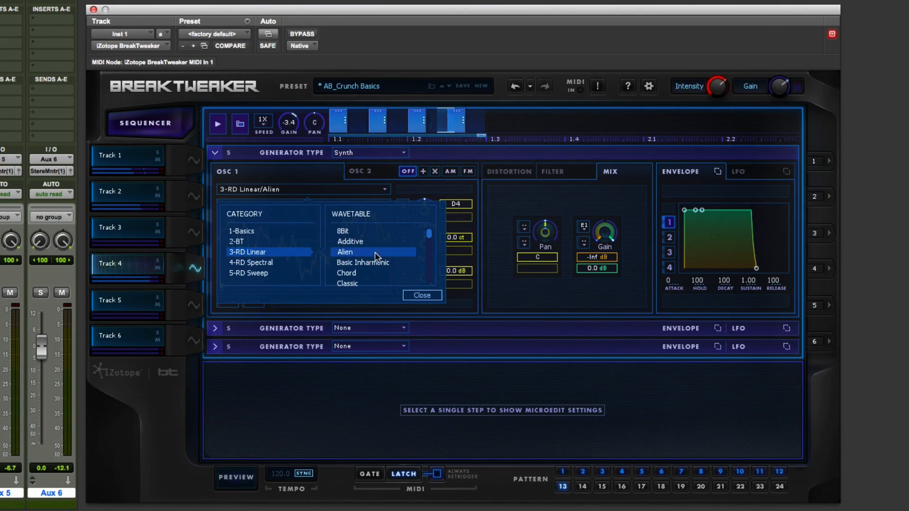
scroll(431, 250, down, 3)
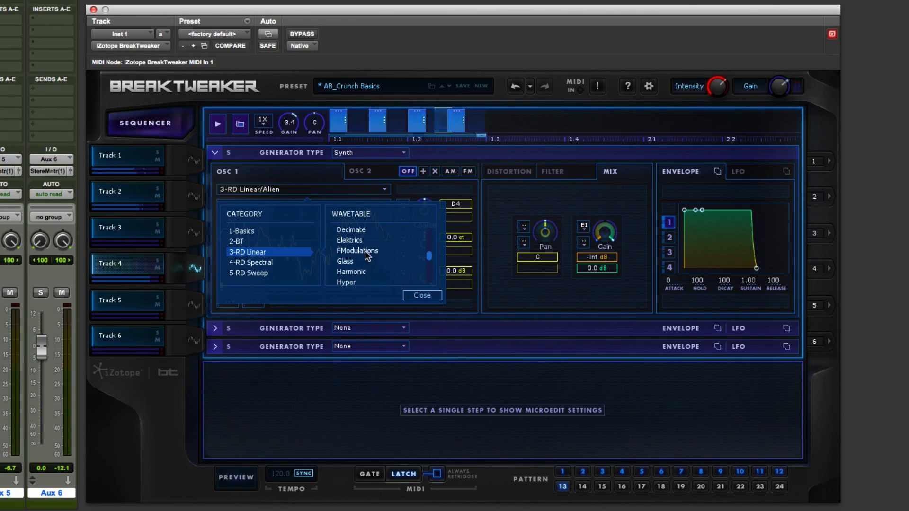
click(365, 250)
click(373, 262)
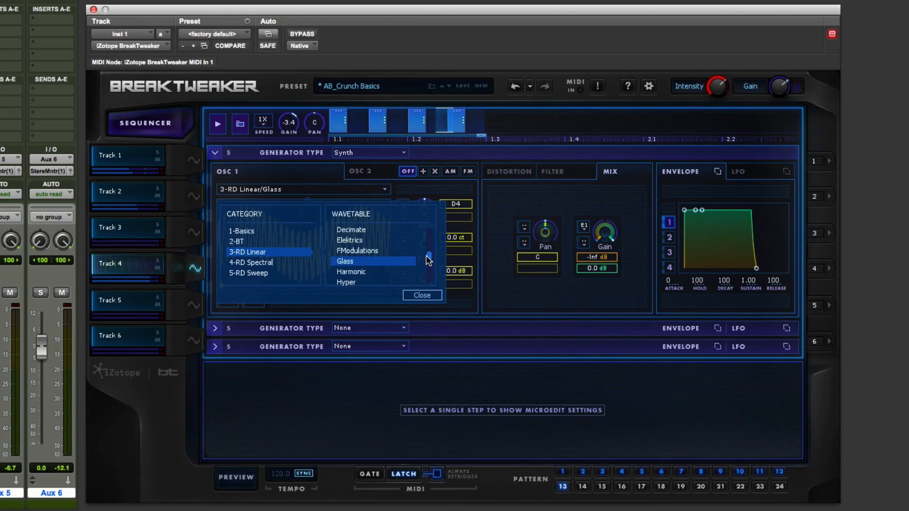
drag(428, 260, 431, 268)
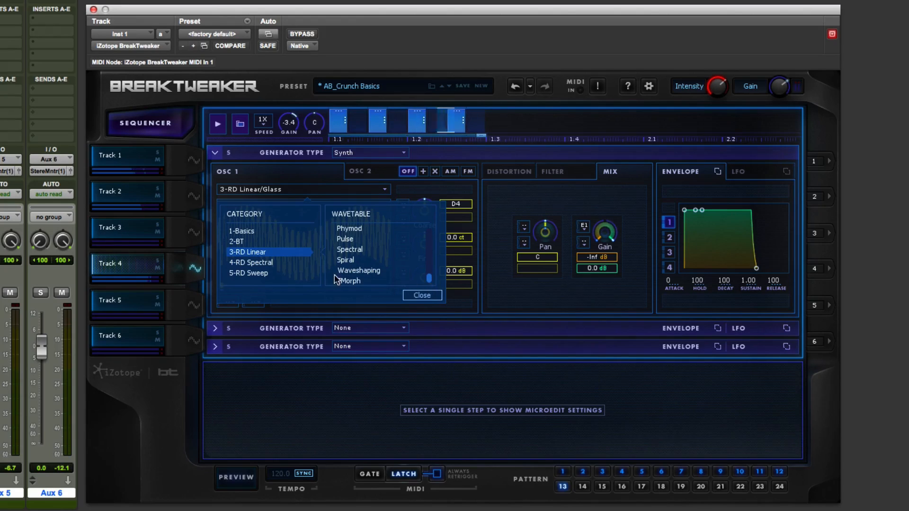
click(276, 274)
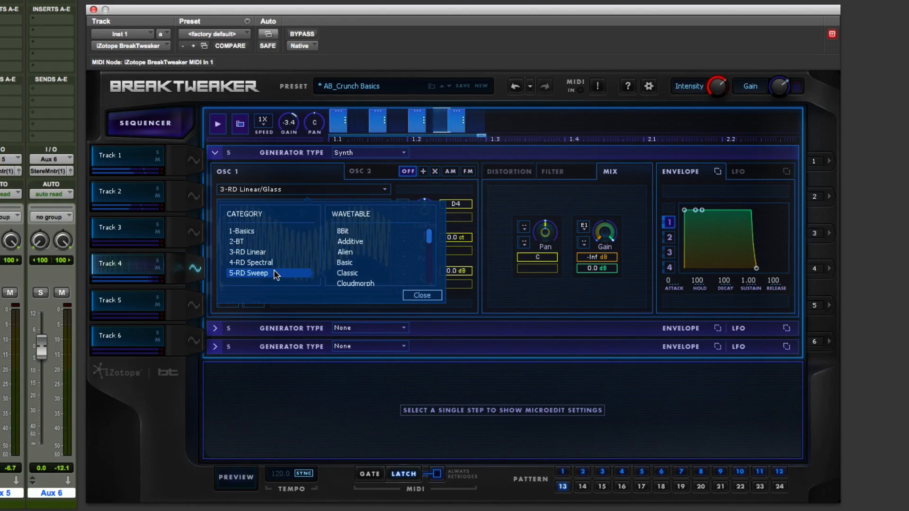
click(347, 234)
Step: Choose the Granular Noise wavetable from 1-Basics for OSC 1 and close the wavetable browser
click(252, 232)
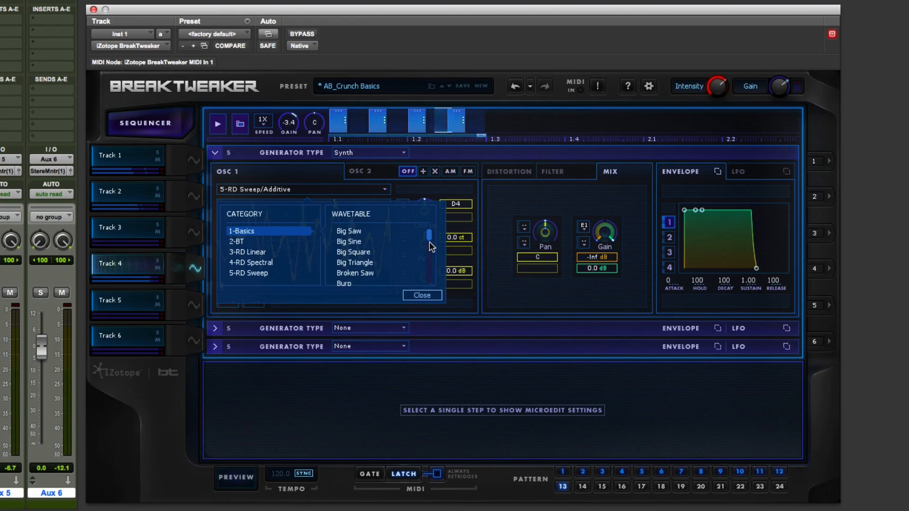
drag(429, 242, 428, 264)
click(379, 233)
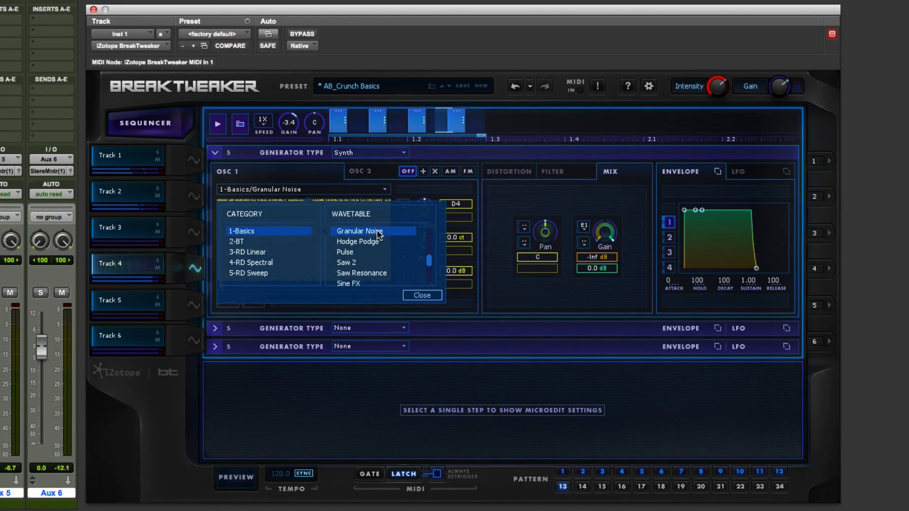
click(422, 295)
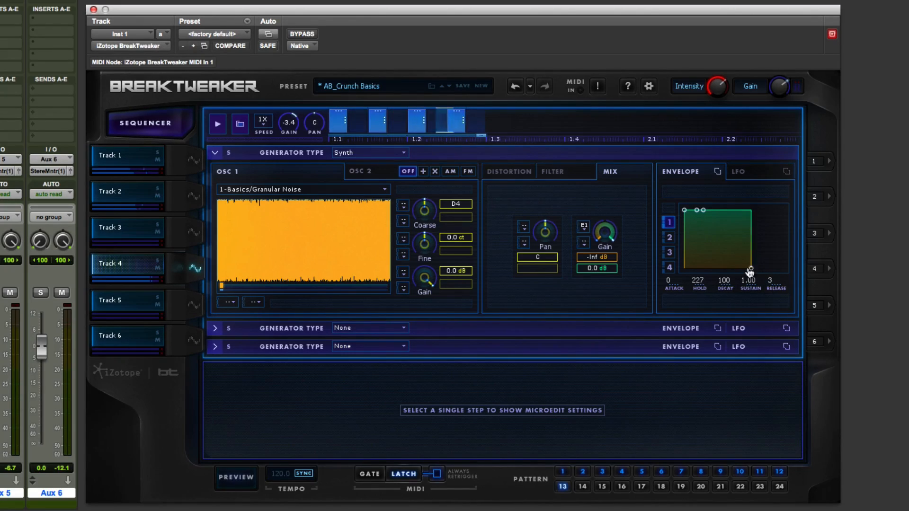
Step: Shape Envelope 1 to hold 60, decay 0, sustain 0.02 and release 264, and raise OSC 1's coarse pitch to D7
drag(702, 237, 701, 271)
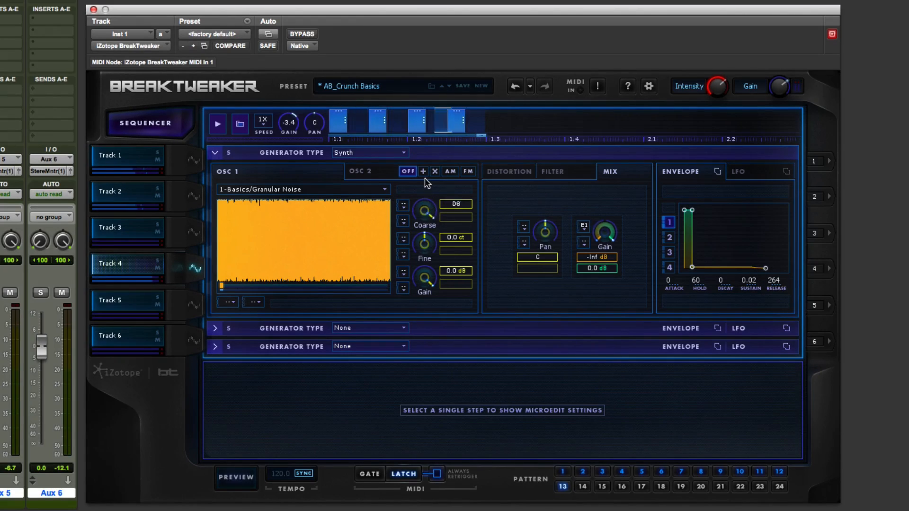
drag(424, 178, 425, 189)
Step: Apply a New York high-pass filter to Track 4's synth, set resonance to 7.4, and lower the cutoff below 10000
click(553, 173)
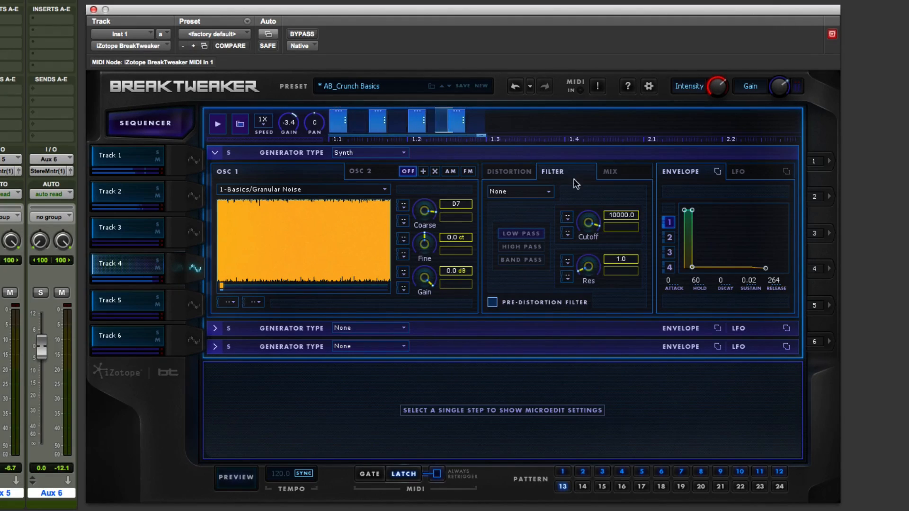
click(534, 192)
click(523, 217)
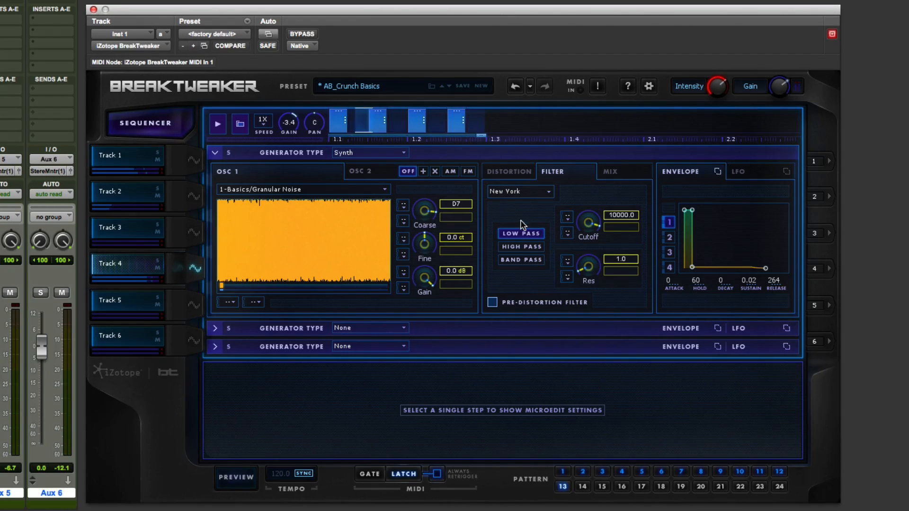
click(522, 246)
drag(585, 228, 583, 224)
drag(587, 275, 587, 263)
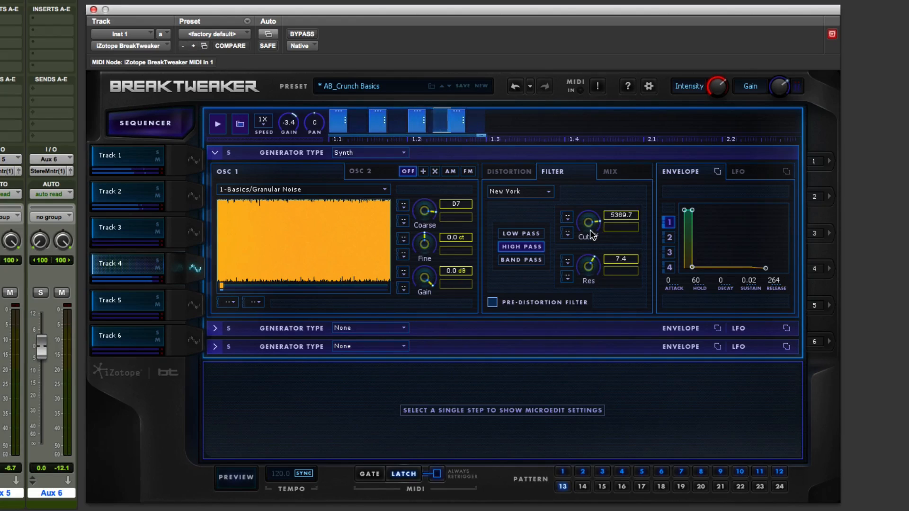
drag(590, 229, 587, 235)
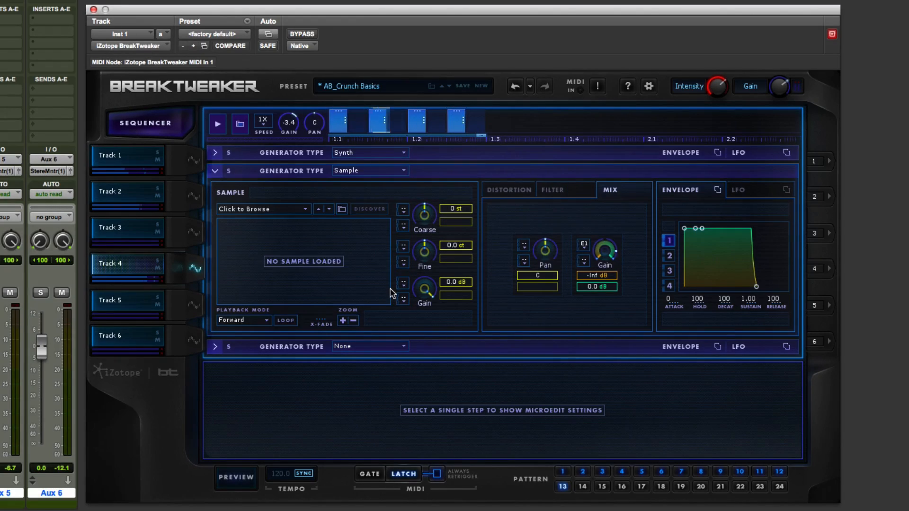
Step: Audition BT-Hat 2 Ticks, 12 inch, 2 Ticks 2, 45 Static and 78 Rpm 2 from the 4-HiHat Basics samples
click(305, 209)
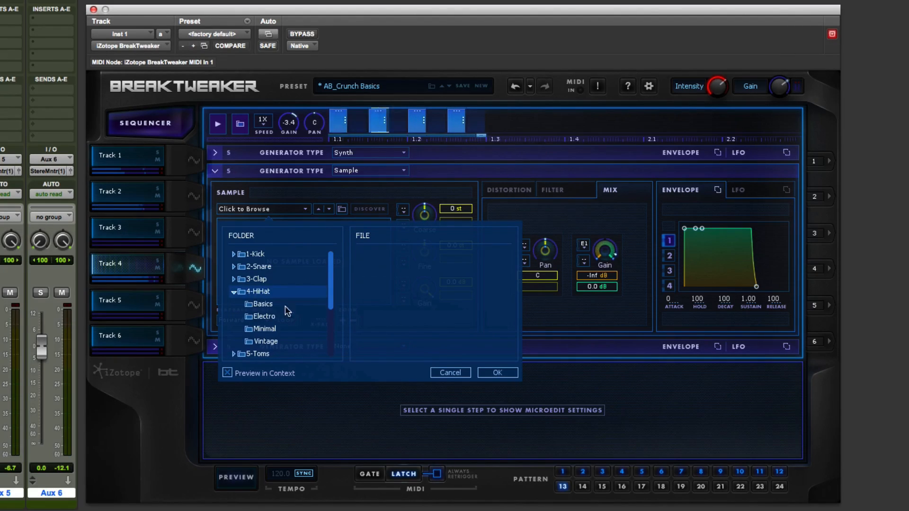
click(278, 308)
click(379, 268)
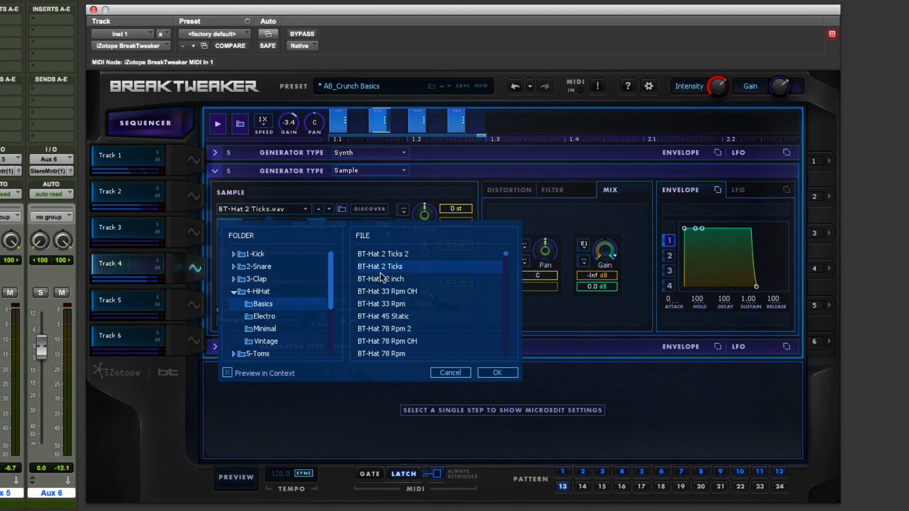
click(384, 279)
click(386, 255)
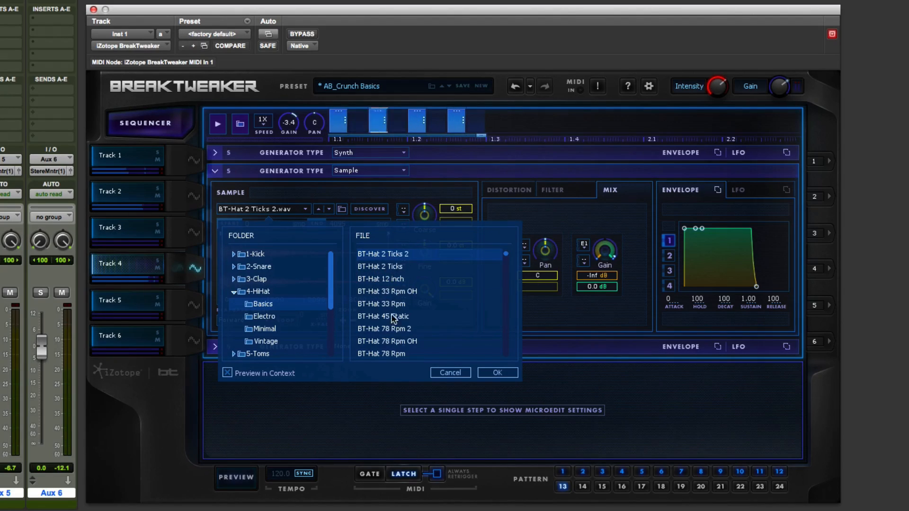
click(389, 317)
click(392, 330)
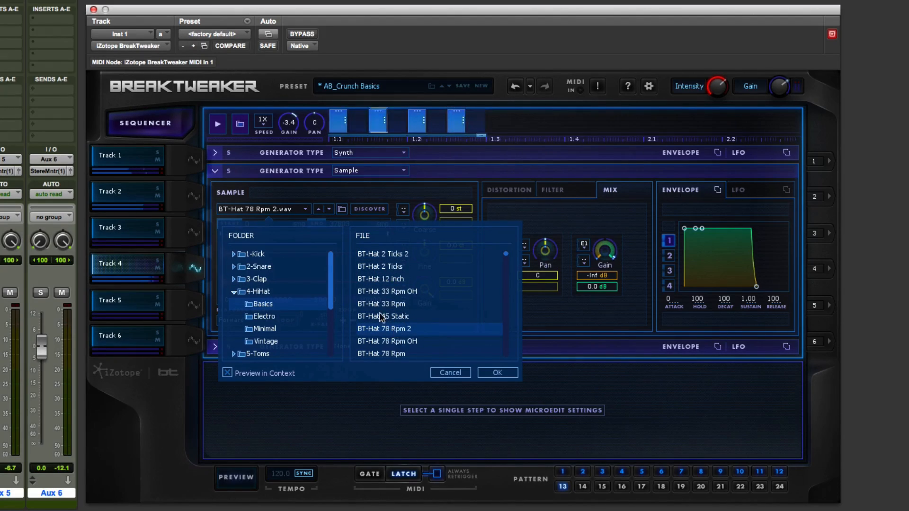
Step: Load BT-Hat CRophh from the Vintage hi-hats, lower its gain to -11.0 dB and raise its coarse pitch
click(275, 342)
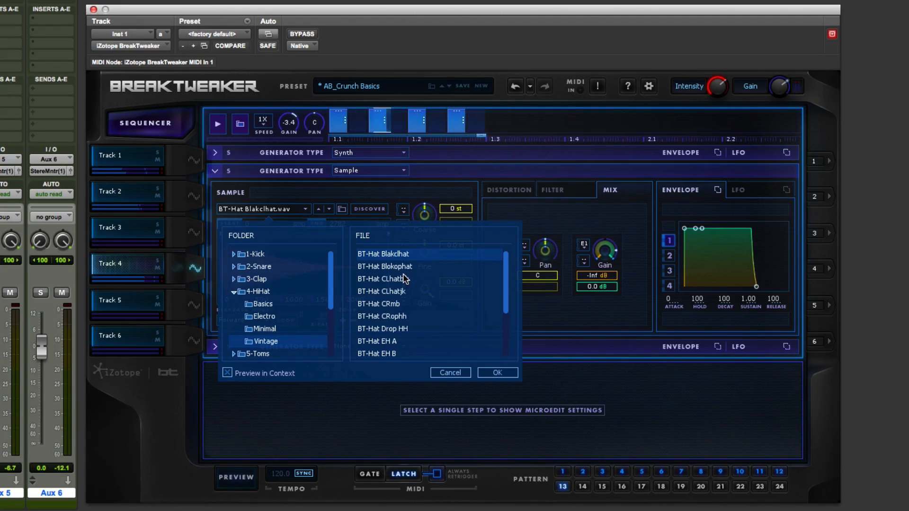
click(395, 292)
click(395, 305)
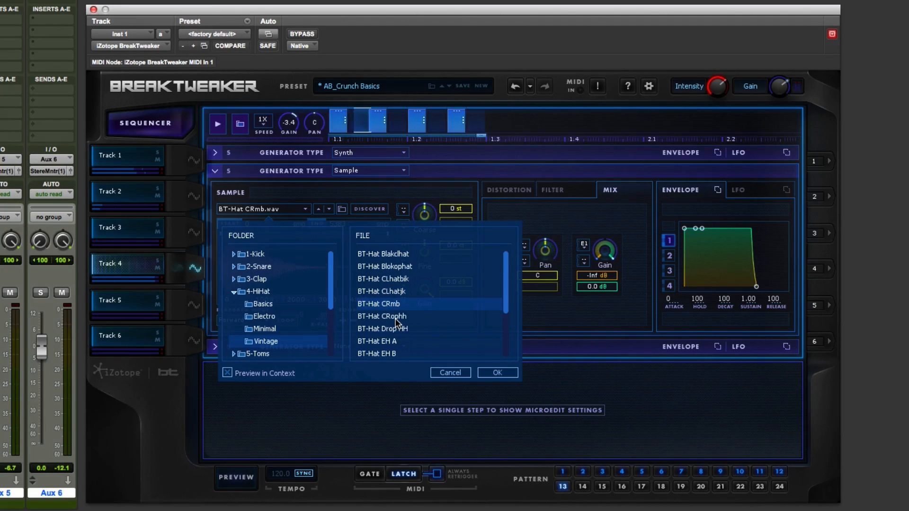
click(397, 317)
click(493, 375)
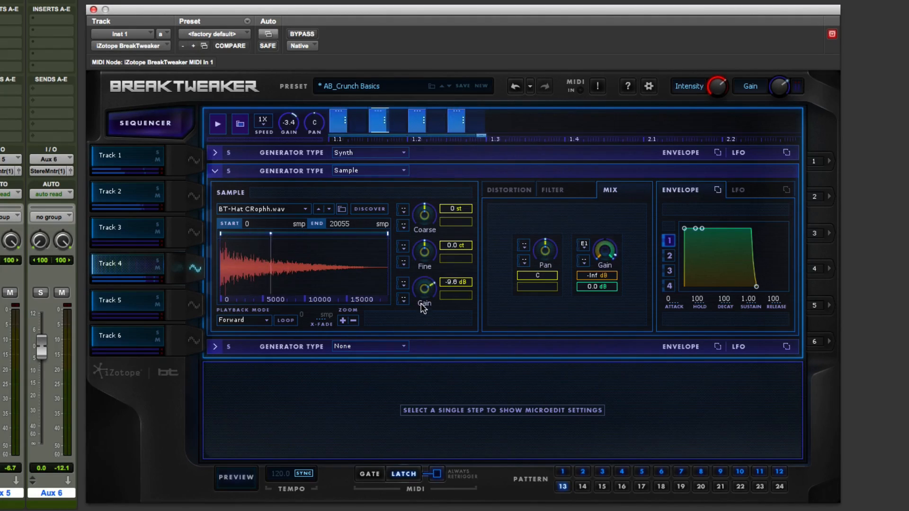
scroll(423, 307, down, 3)
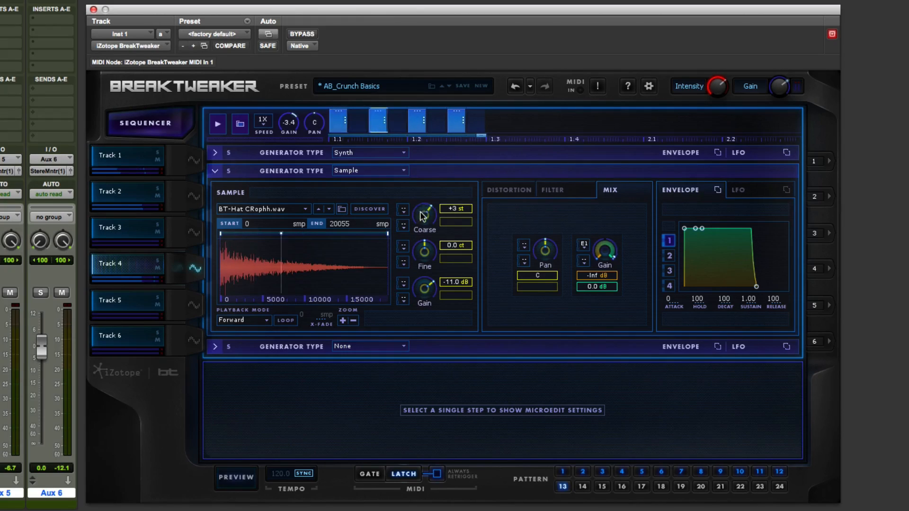
scroll(421, 230, up, 1)
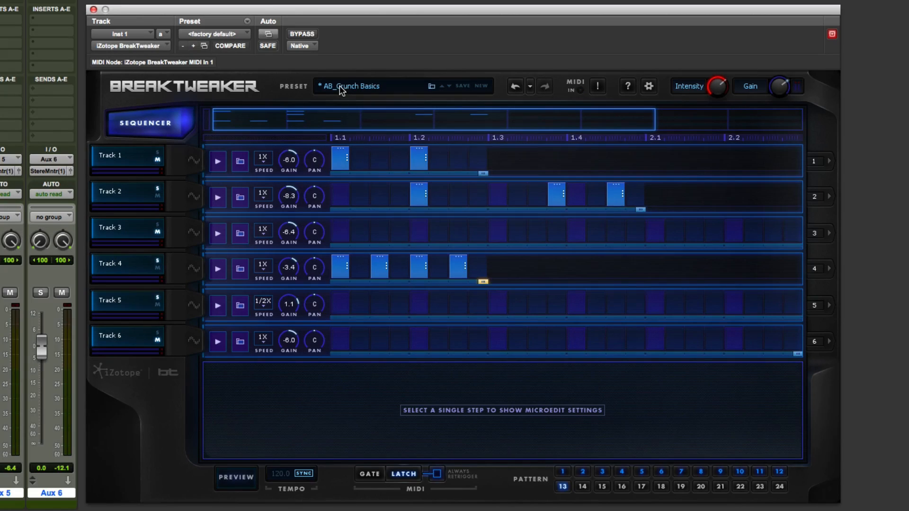
Step: Load the Alley Showdown preset from the Hip Hop category and play it
click(341, 87)
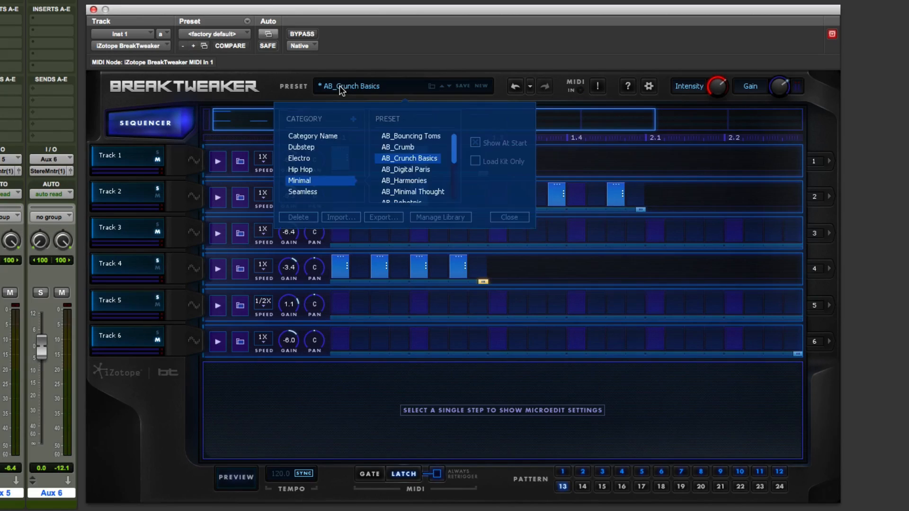
click(303, 168)
click(412, 138)
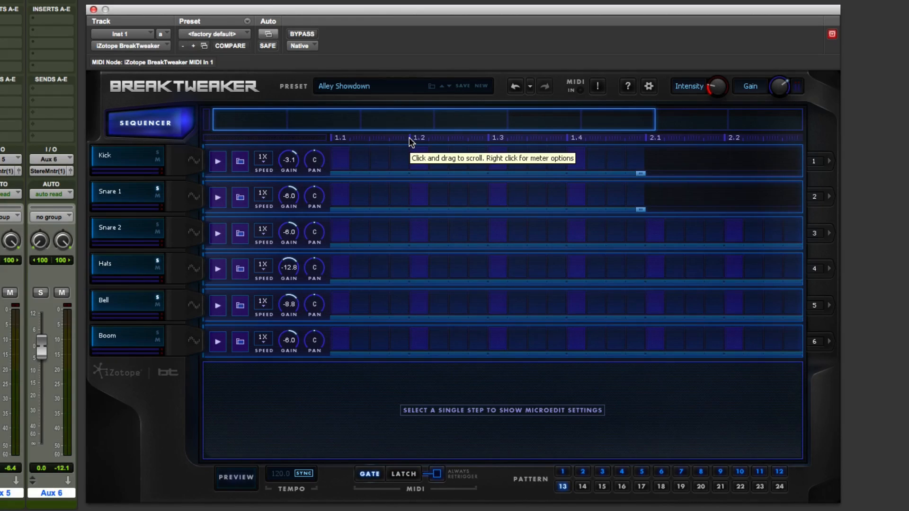
key(space)
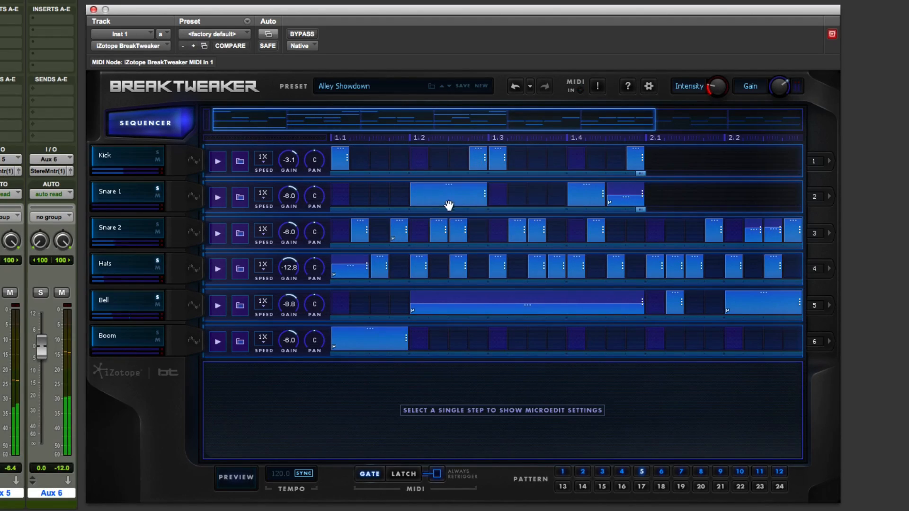
Step: Randomize the microedit of Snare 1's step at 1.2, set its rhythm to 16, and preview it
click(433, 197)
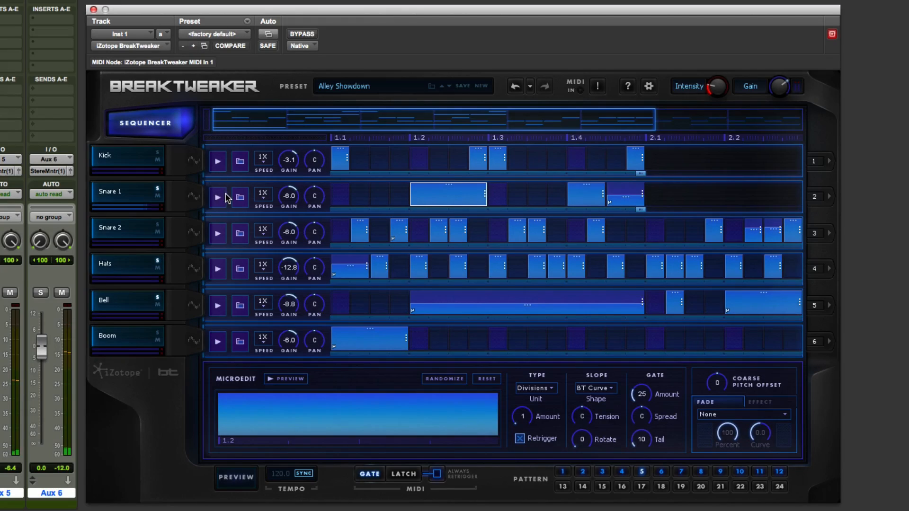
click(441, 381)
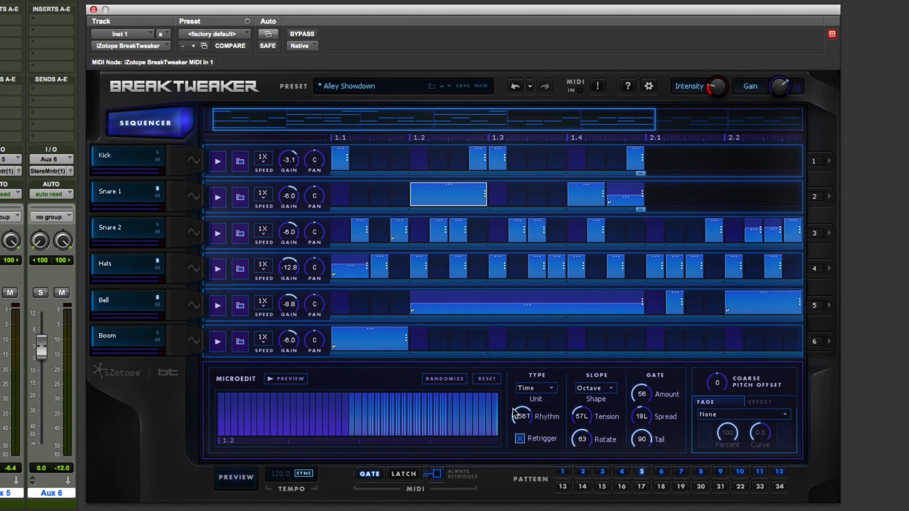
drag(524, 422, 519, 464)
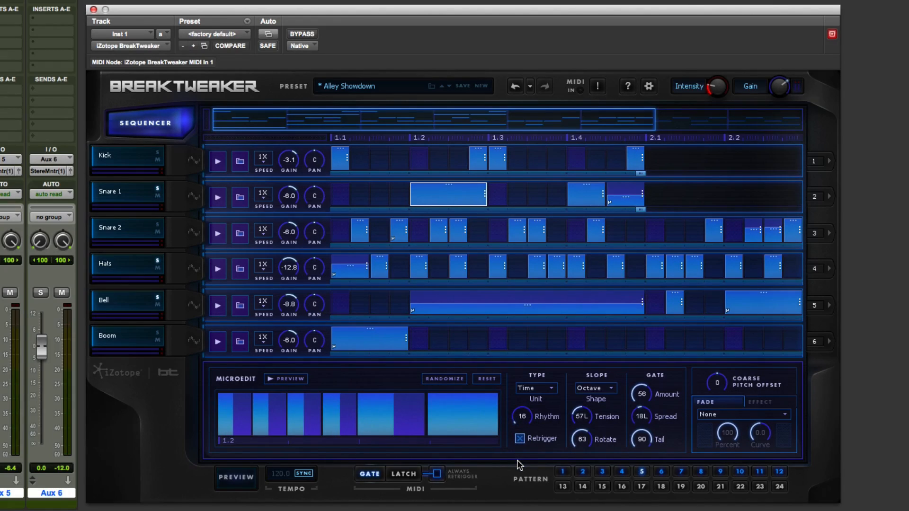
click(283, 380)
key(space)
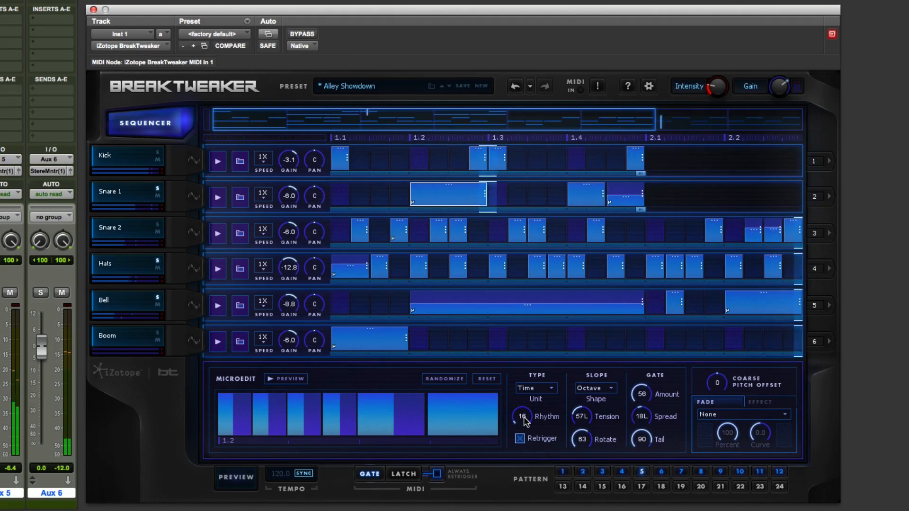
Step: Try a faster microedit rhythm on the Snare 1 step, then change the unit to Pitch with note Gb 2
drag(524, 417, 523, 411)
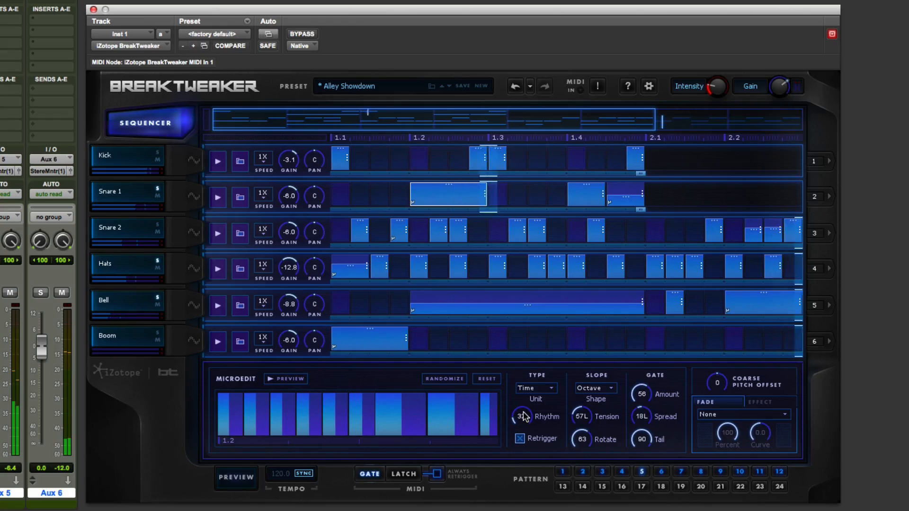
click(539, 387)
click(533, 399)
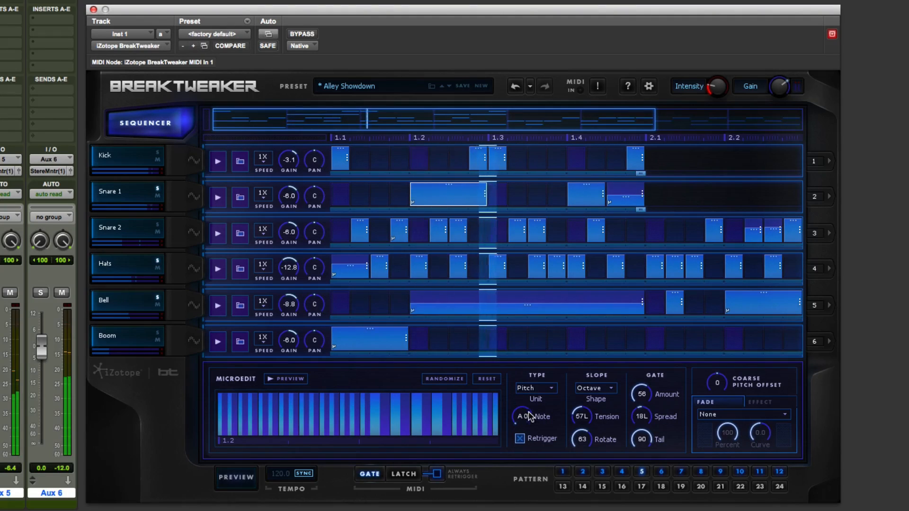
drag(523, 418, 522, 389)
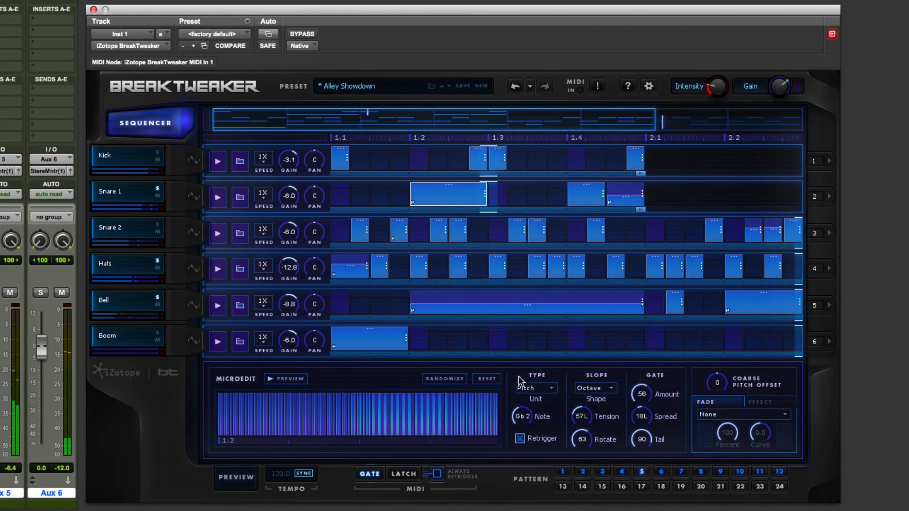
Step: Randomize the Snare 1 microedit again, set gate amount to 27 and tail to 6, and adjust slope tension and gate spread
click(463, 380)
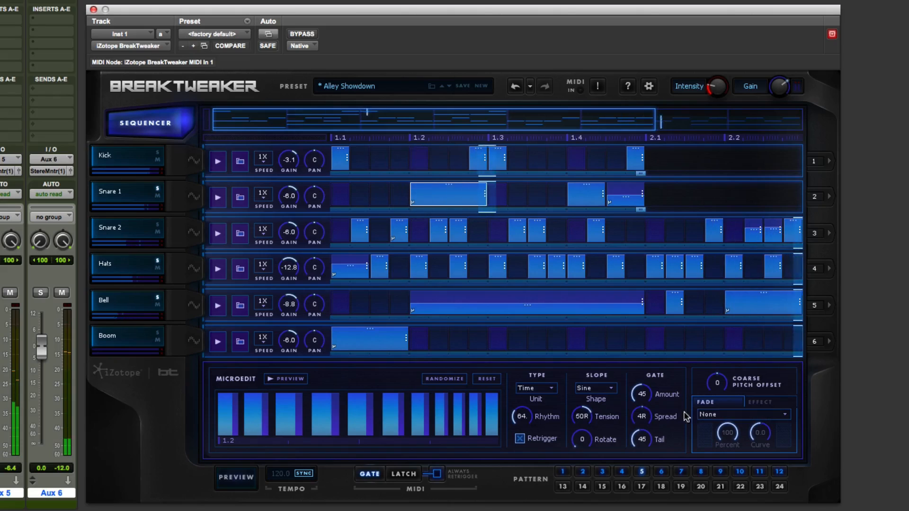
drag(642, 394, 635, 465)
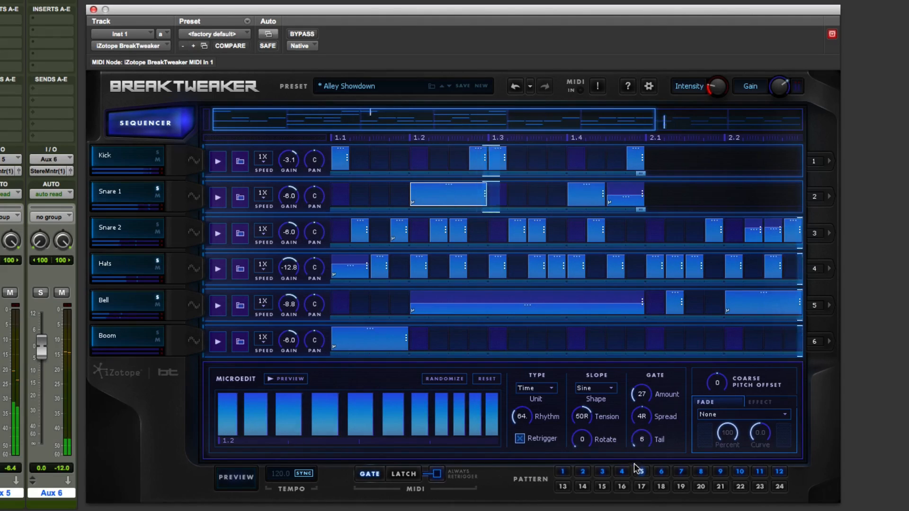
drag(583, 417, 579, 439)
drag(643, 417, 635, 364)
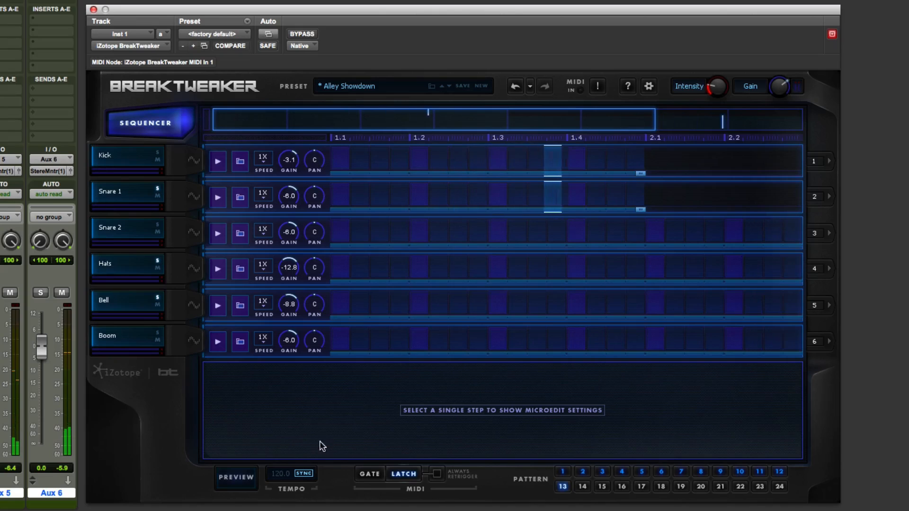
Step: Audition the Minimal presets AB_Crunch Basics, AB_Digital Paris, AB_Harmonies and AB_Minimal Thoughts
click(357, 87)
click(322, 180)
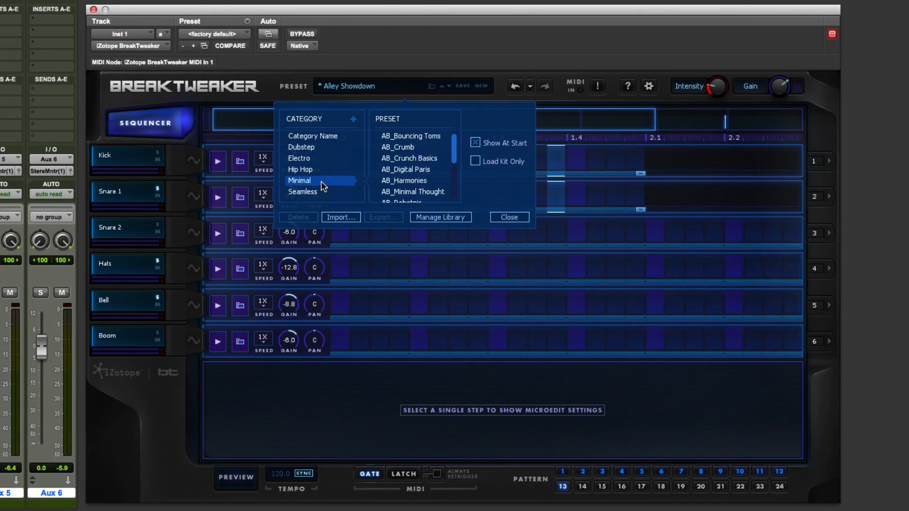
click(399, 159)
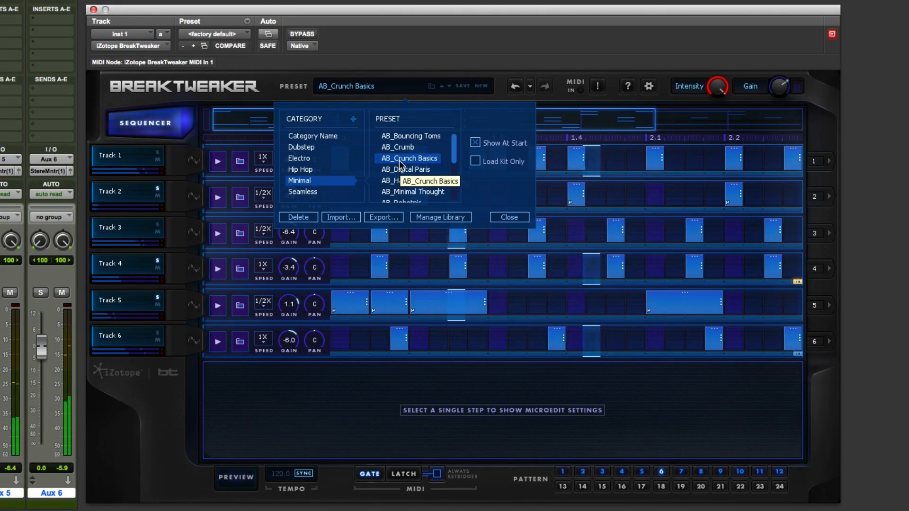
click(401, 169)
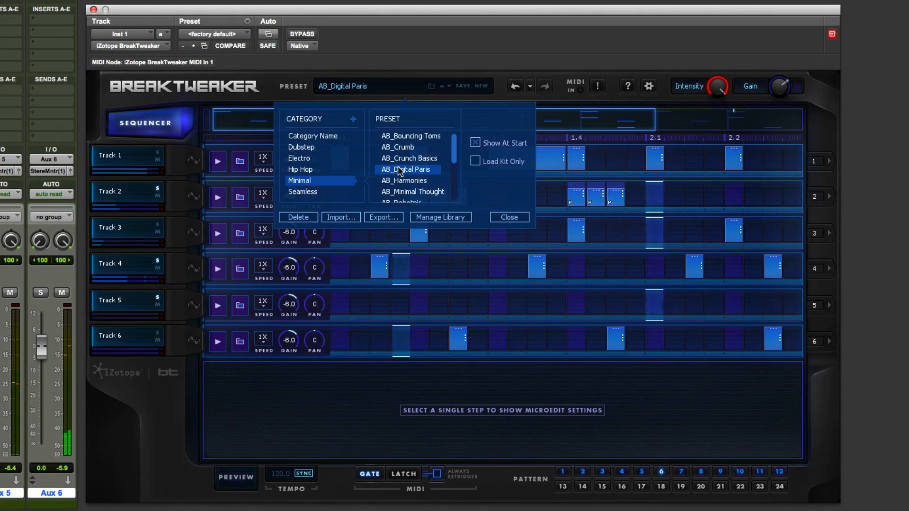
click(402, 183)
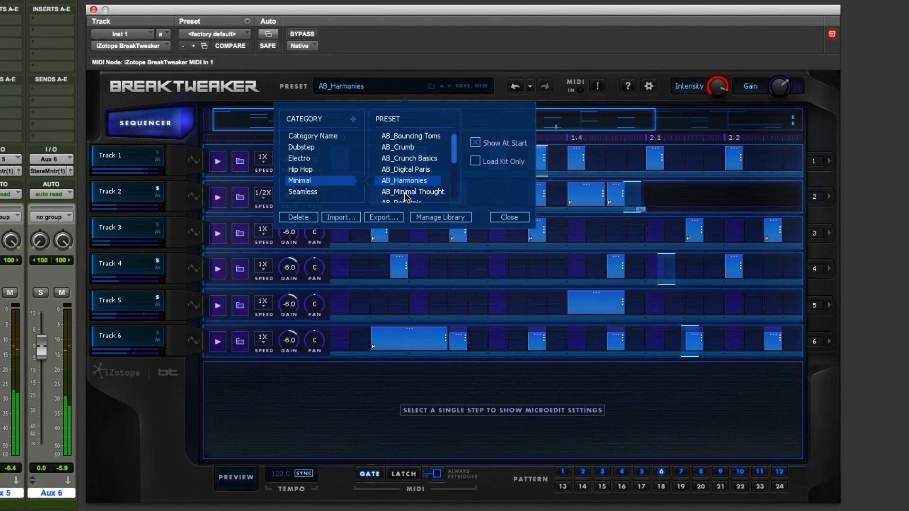
click(405, 192)
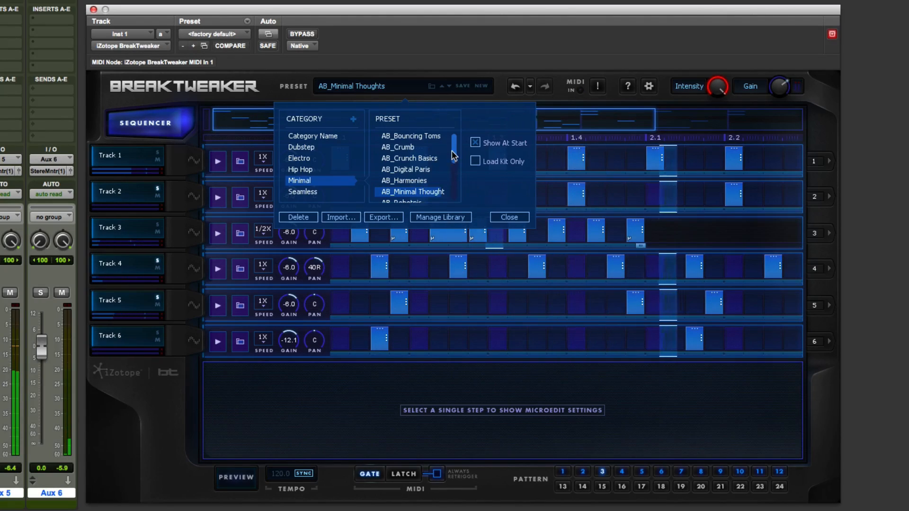
Step: Load the AB_Simple Bass preset, close the preset browser and stop playback
drag(453, 155, 453, 171)
click(396, 176)
click(368, 430)
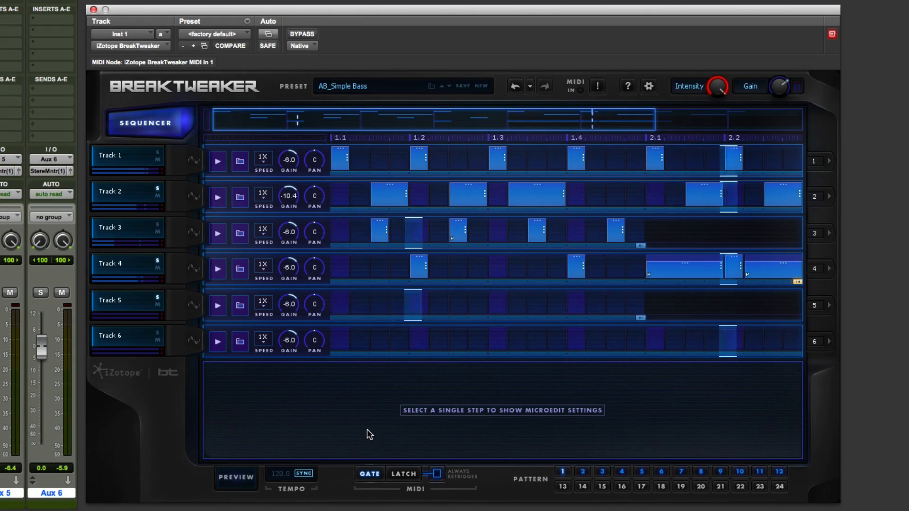
key(space)
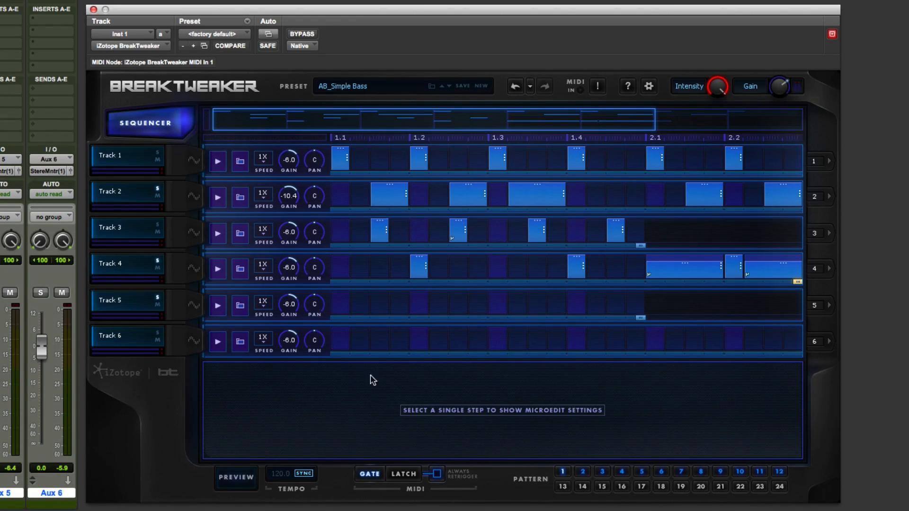
Step: Set the second generator of Track 1 to Synth
click(194, 161)
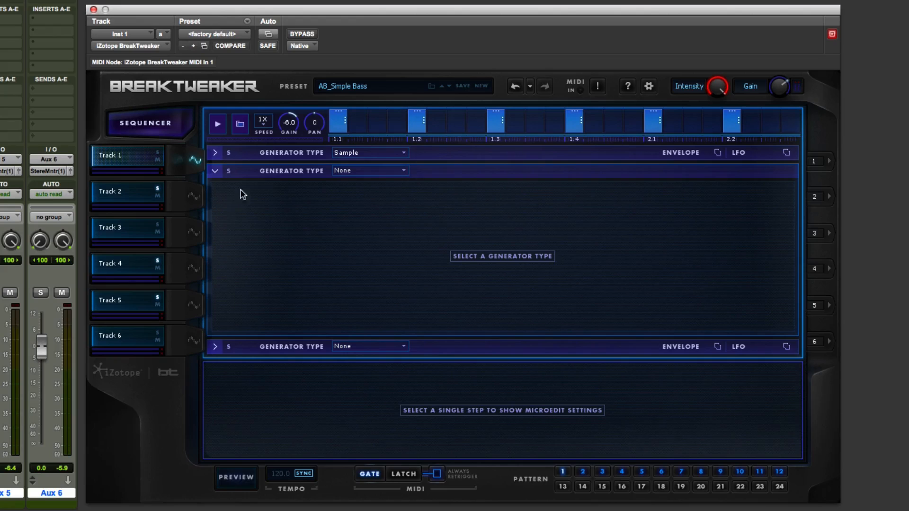
click(374, 171)
click(367, 192)
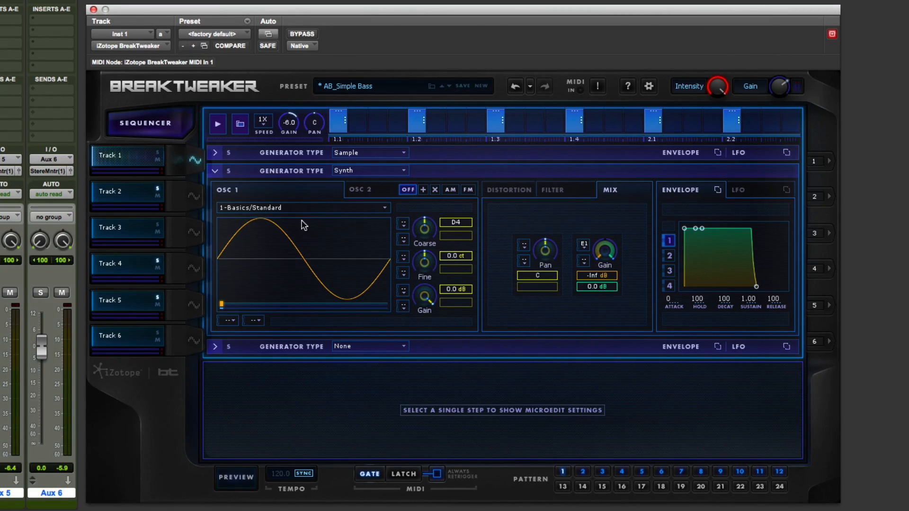
Step: Look through the 1-Basics wavetables for OSC 1 and the synth's distortion, filter, LFO and envelope sections
click(287, 210)
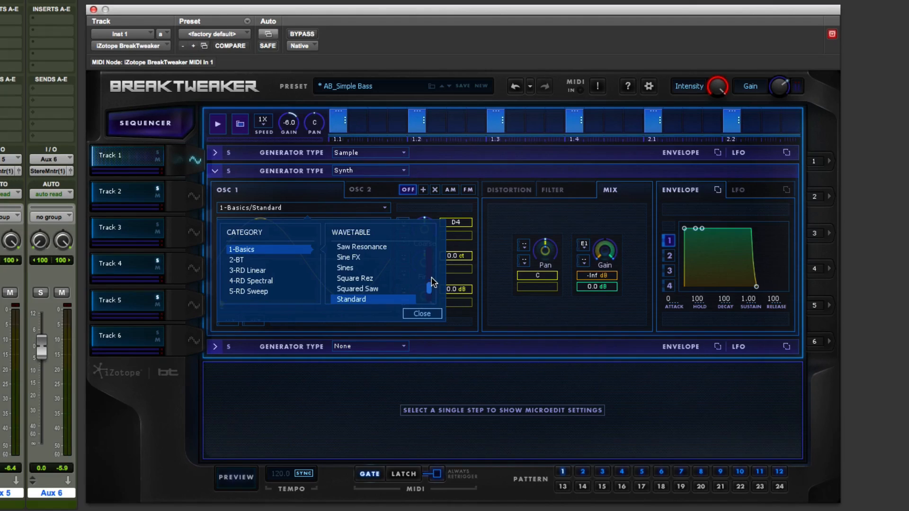
mouse_move(430, 288)
mouse_down()
mouse_move(429, 253)
mouse_move(429, 302)
mouse_up()
click(426, 314)
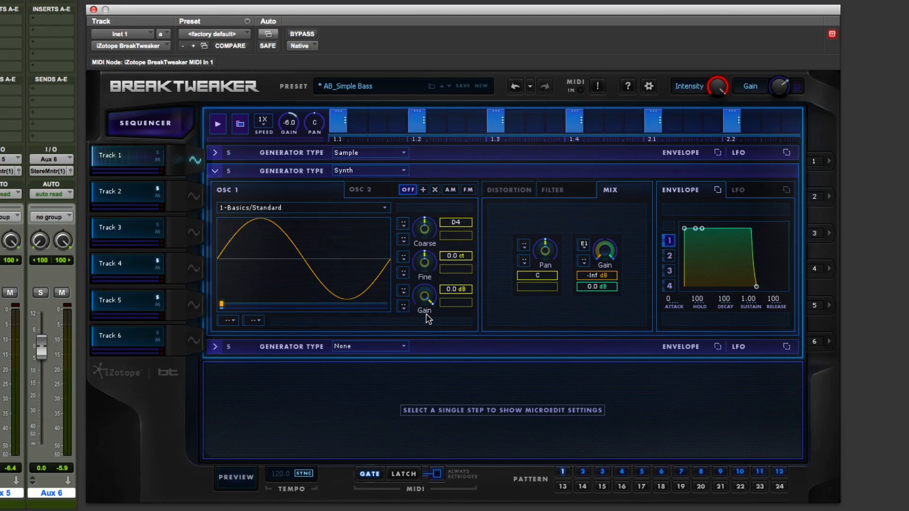
click(518, 191)
click(547, 190)
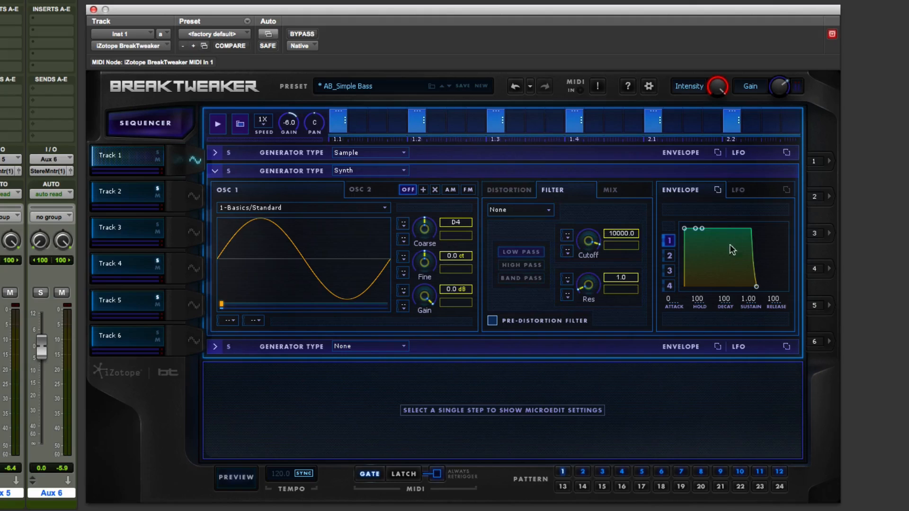
click(737, 191)
click(677, 192)
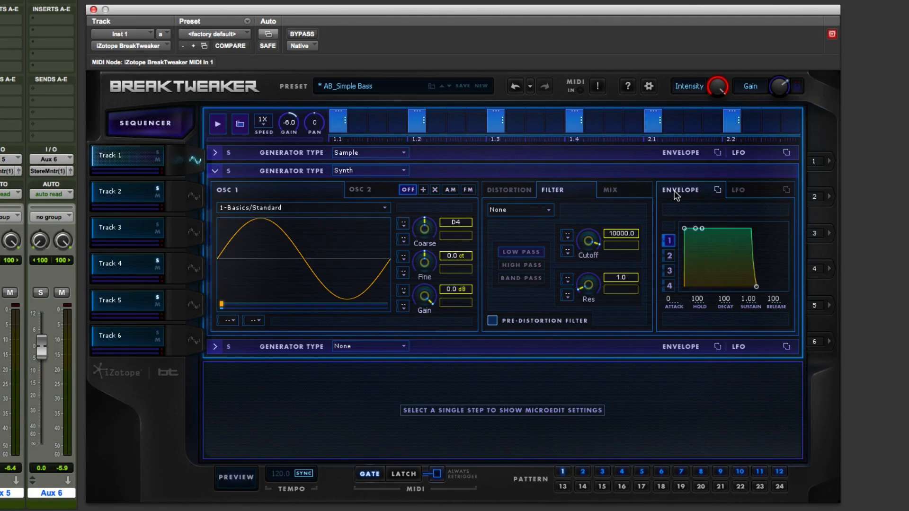